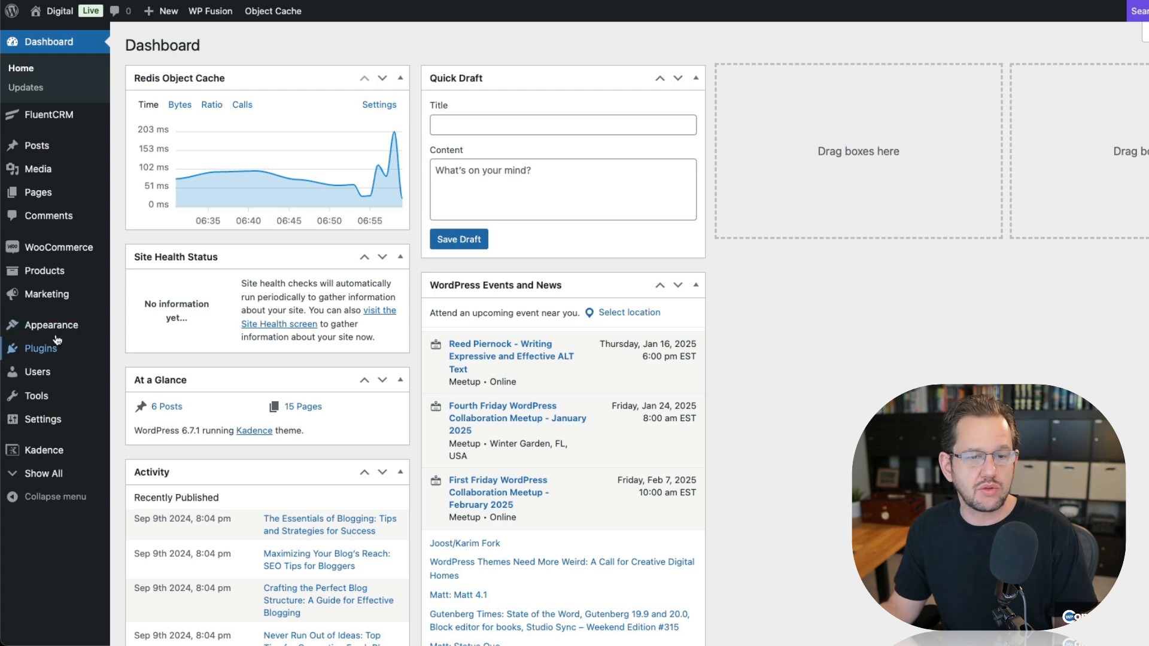
- Open the site's menu editor and review the Main menu's items and display locations
{"action": "mouse_move", "coordinate": [52, 326]}
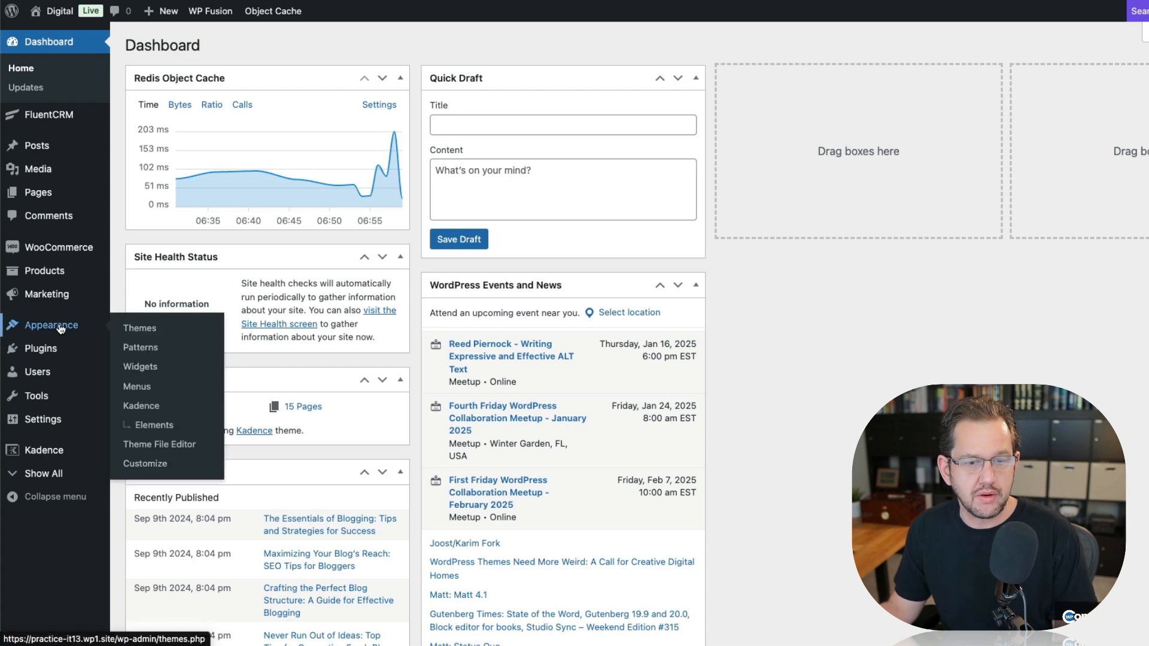
{"action": "left_click", "coordinate": [128, 389]}
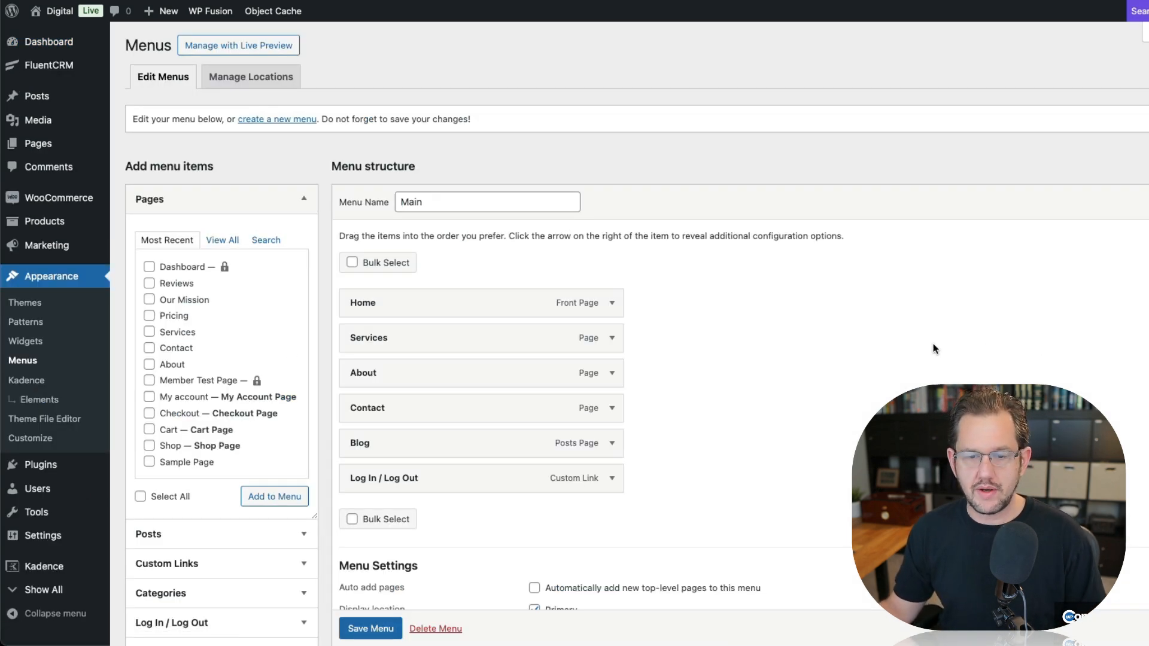
{"action": "scroll", "coordinate": [962, 347], "scroll_direction": "down", "scroll_amount": 3}
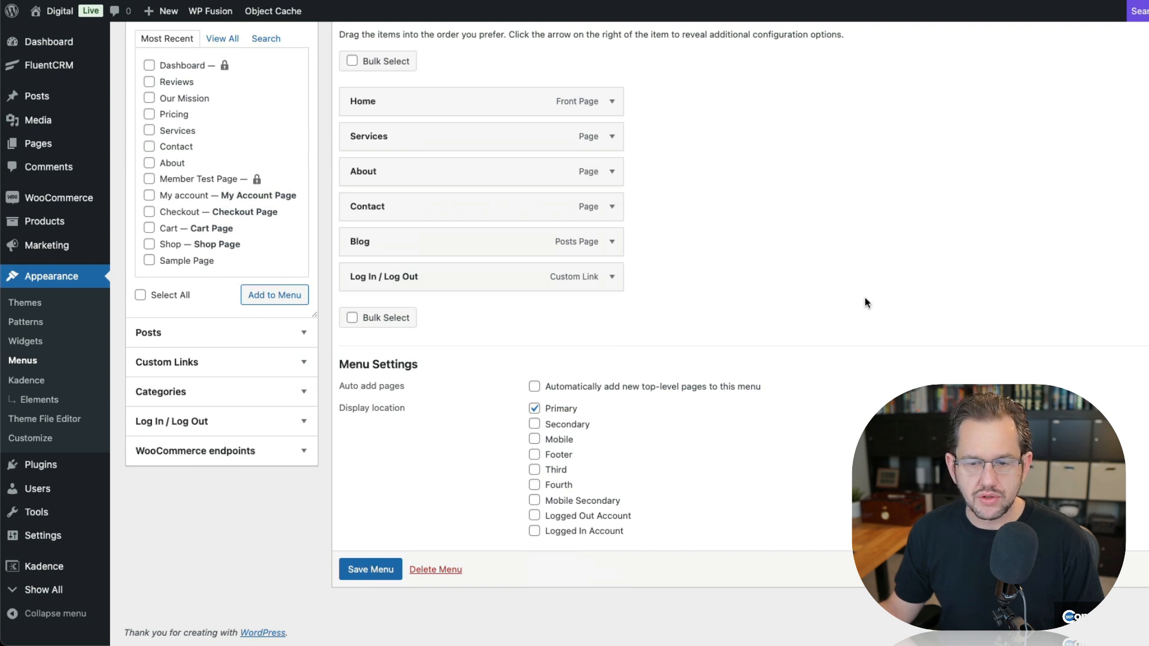
{"action": "scroll", "coordinate": [937, 280], "scroll_direction": "up", "scroll_amount": 4}
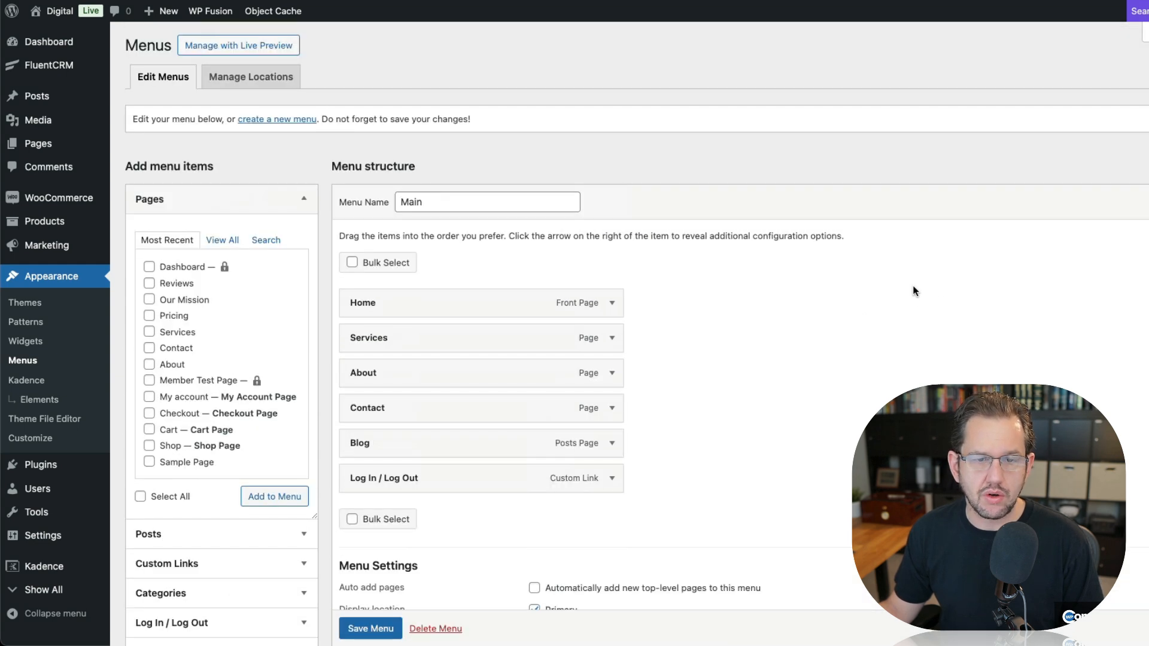
- Add the Dashboard page to the Main menu and place it first in the order
{"action": "left_click", "coordinate": [149, 266]}
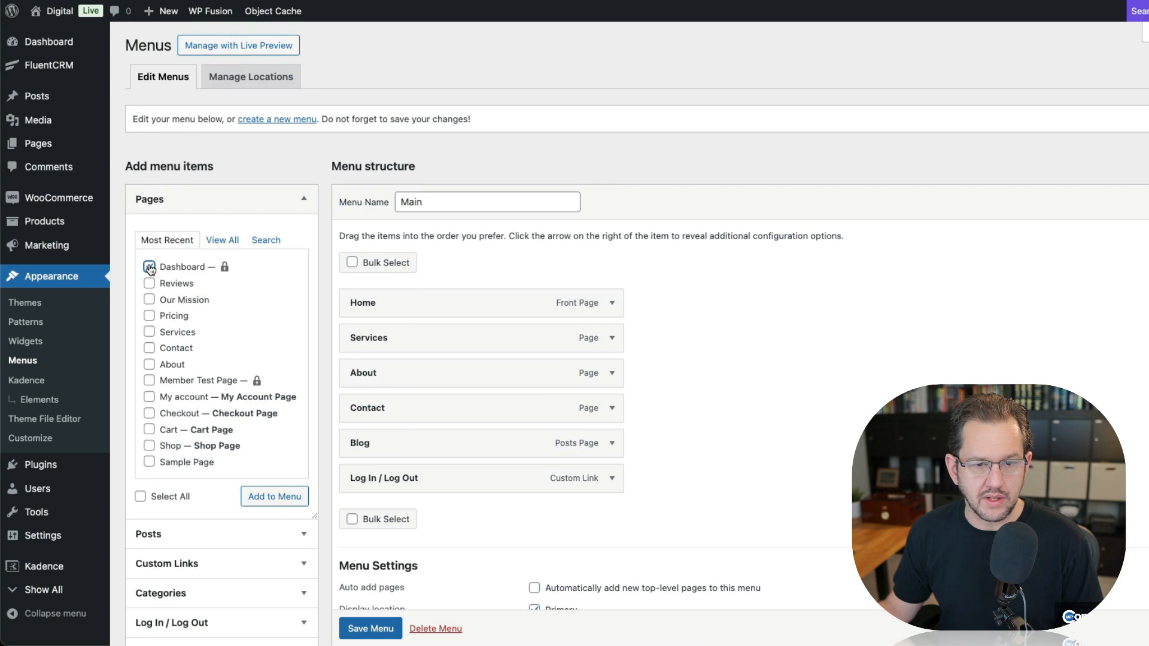
{"action": "left_click", "coordinate": [286, 499]}
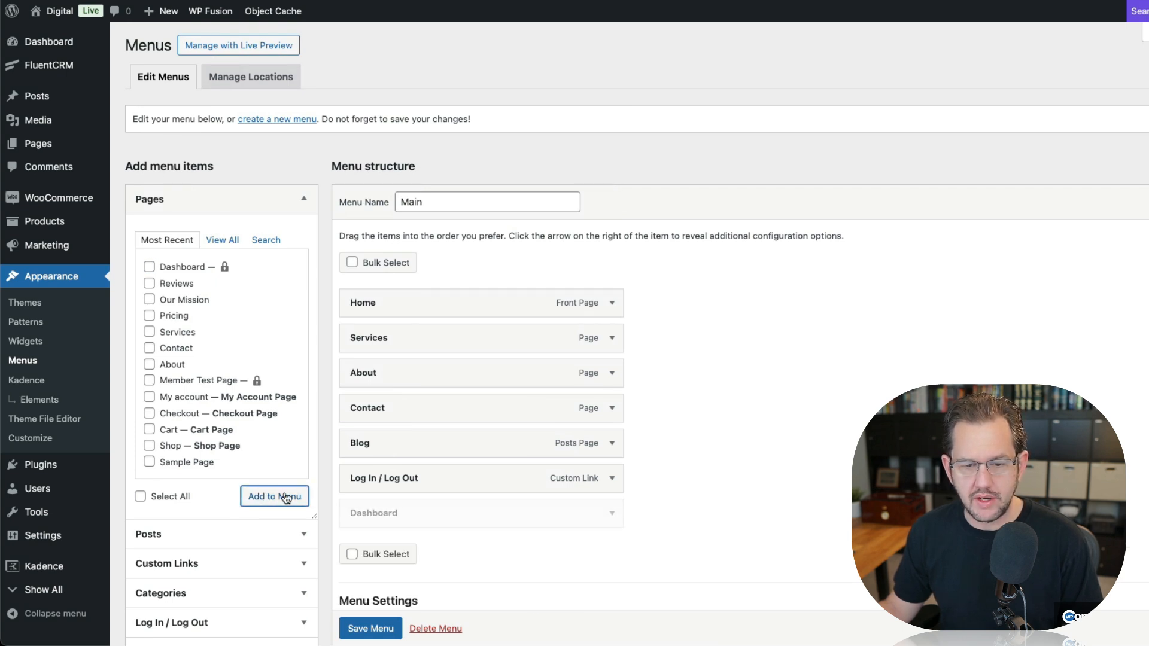
{"action": "scroll", "coordinate": [628, 450], "scroll_direction": "down", "scroll_amount": 1}
{"action": "left_click_drag", "start_coordinate": [371, 507], "coordinate": [376, 290]}
- Remove the Home item from the Main menu and save the menu
{"action": "left_click", "coordinate": [612, 329]}
{"action": "left_click", "coordinate": [363, 565]}
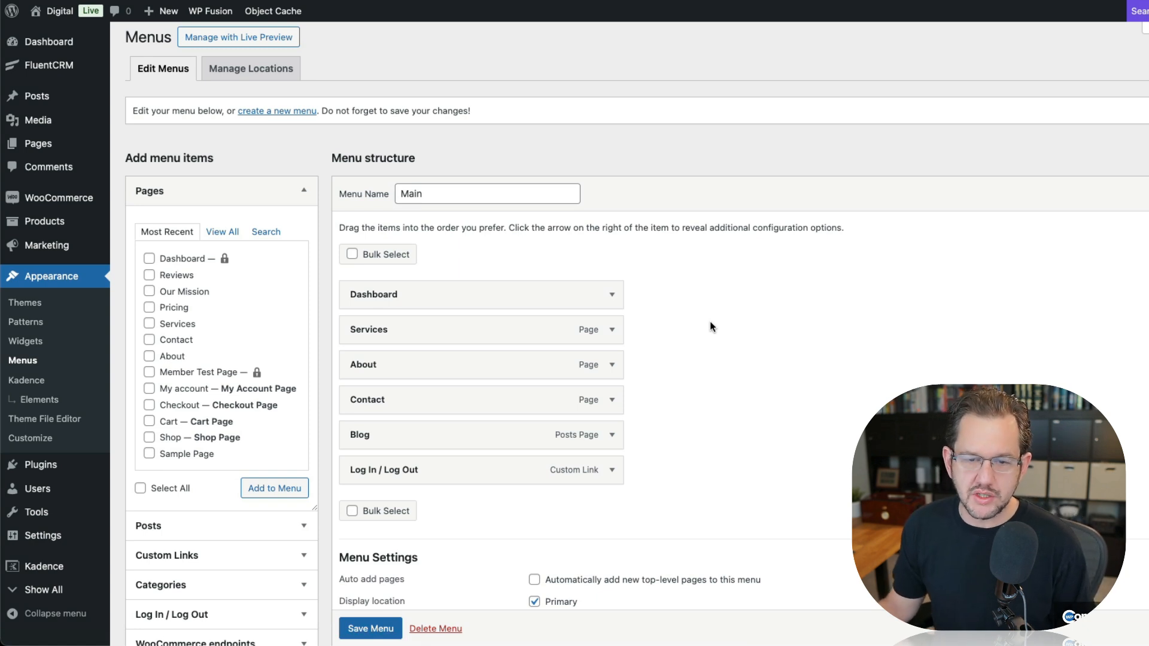
{"action": "scroll", "coordinate": [375, 629], "scroll_direction": "down", "scroll_amount": 1}
{"action": "left_click", "coordinate": [376, 629]}
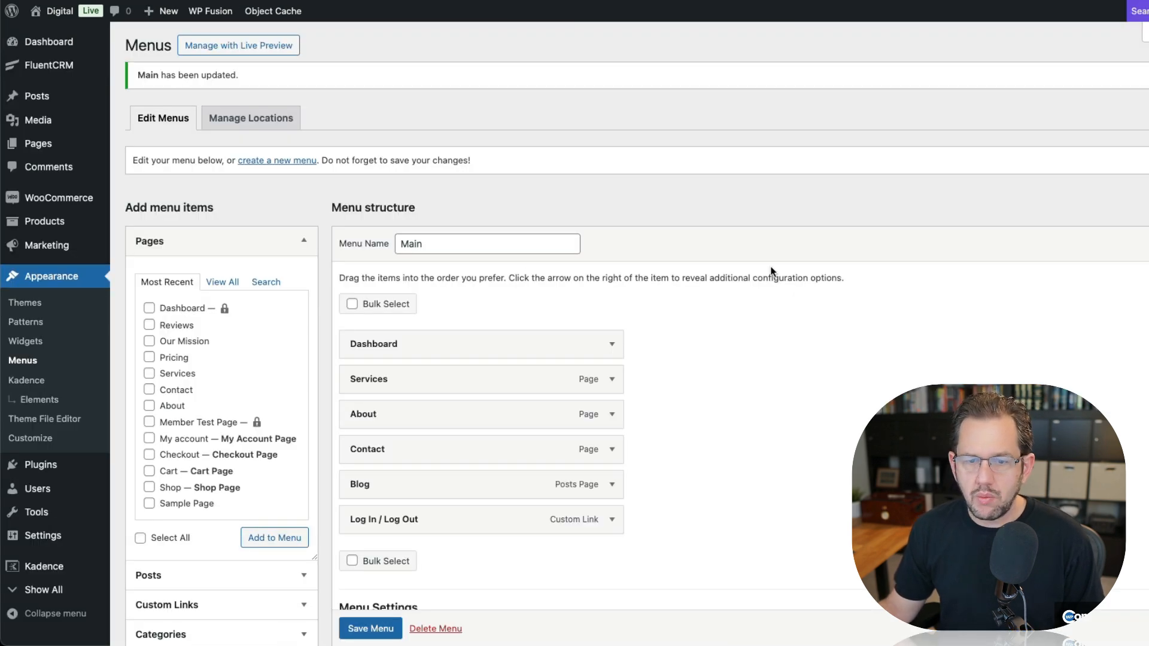
- Set the Dashboard menu item's WP Fusion visibility to Logged In Users
{"action": "scroll", "coordinate": [742, 297], "scroll_direction": "down", "scroll_amount": 2}
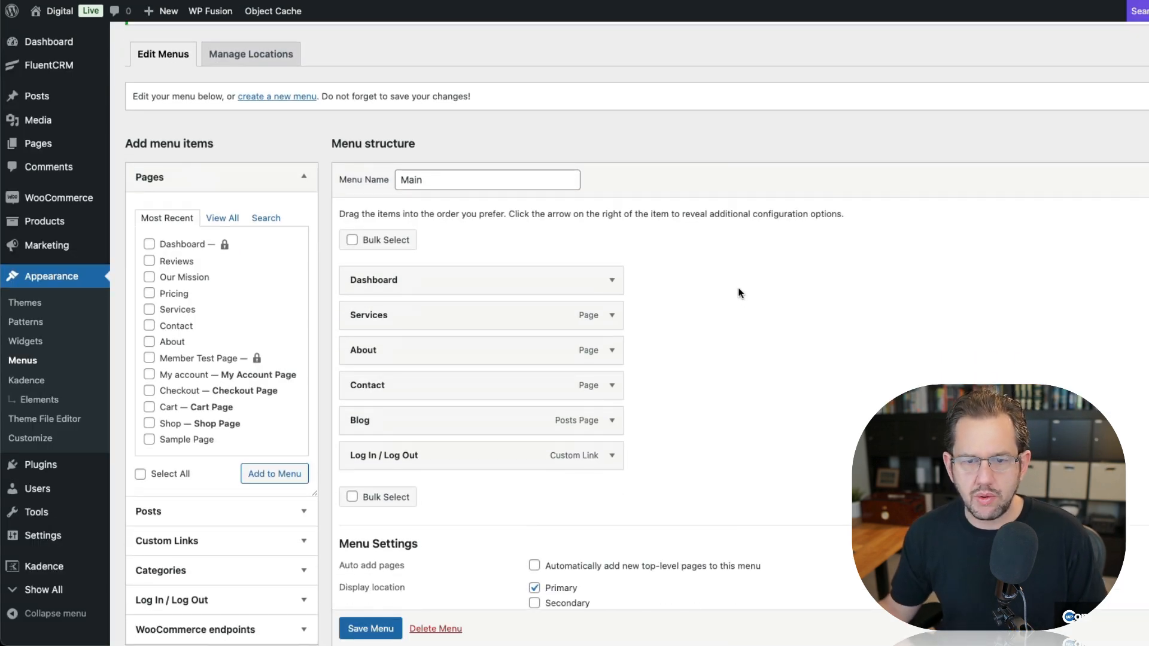
{"action": "scroll", "coordinate": [740, 290], "scroll_direction": "down", "scroll_amount": 1}
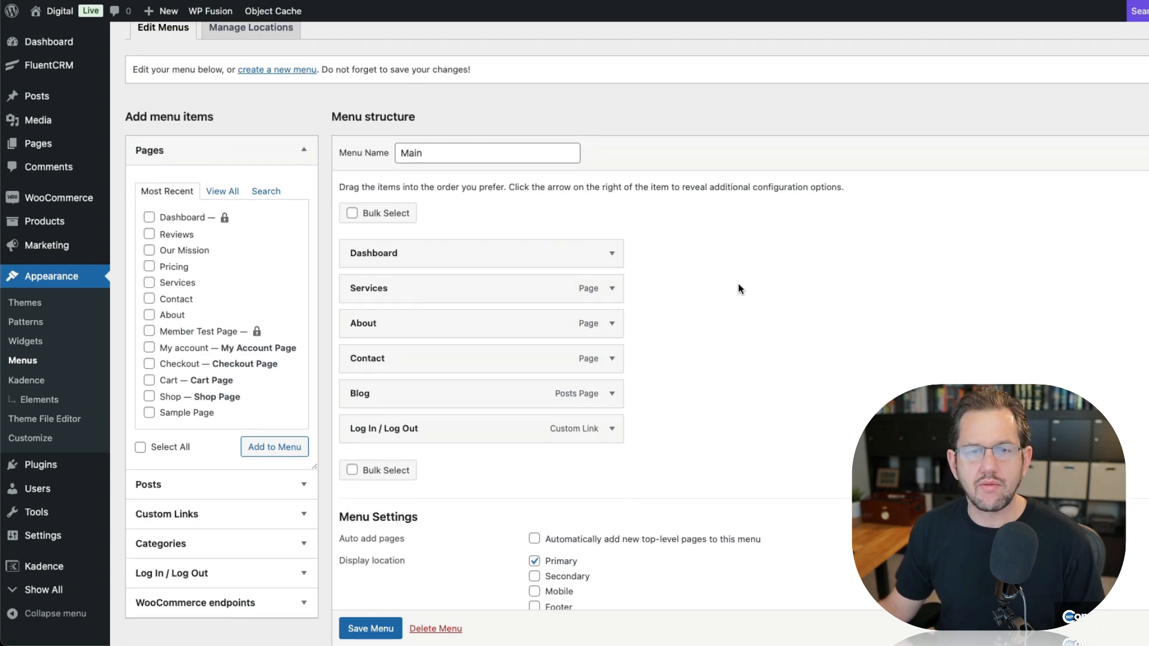
{"action": "scroll", "coordinate": [740, 289], "scroll_direction": "down", "scroll_amount": 5}
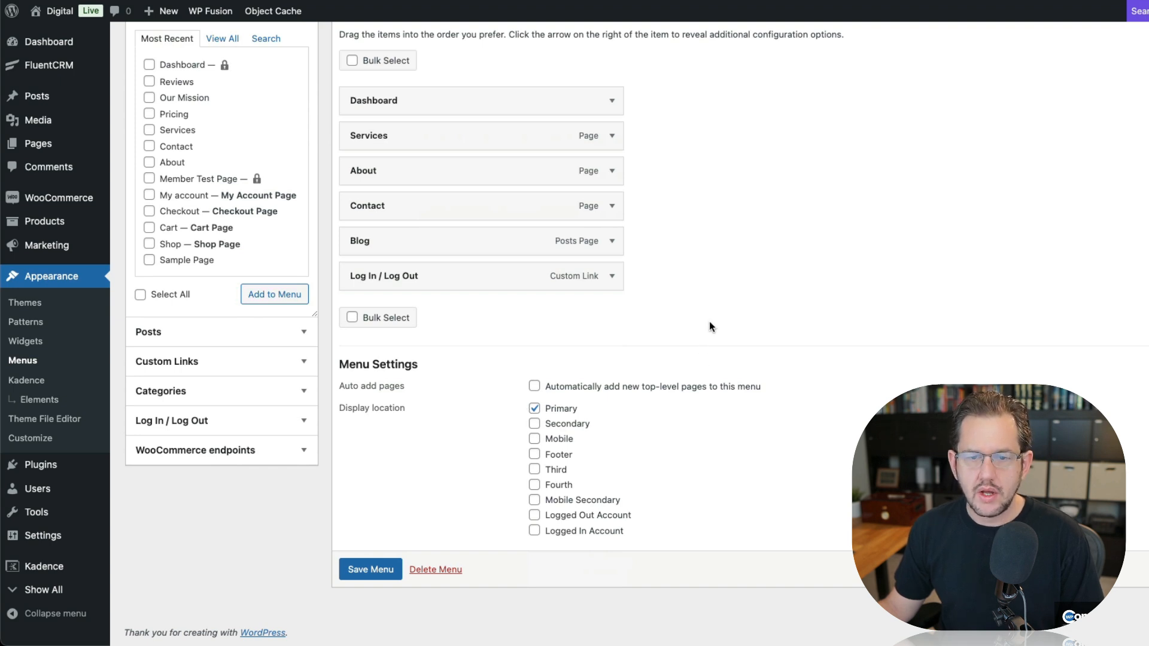
{"action": "scroll", "coordinate": [713, 317], "scroll_direction": "up", "scroll_amount": 1}
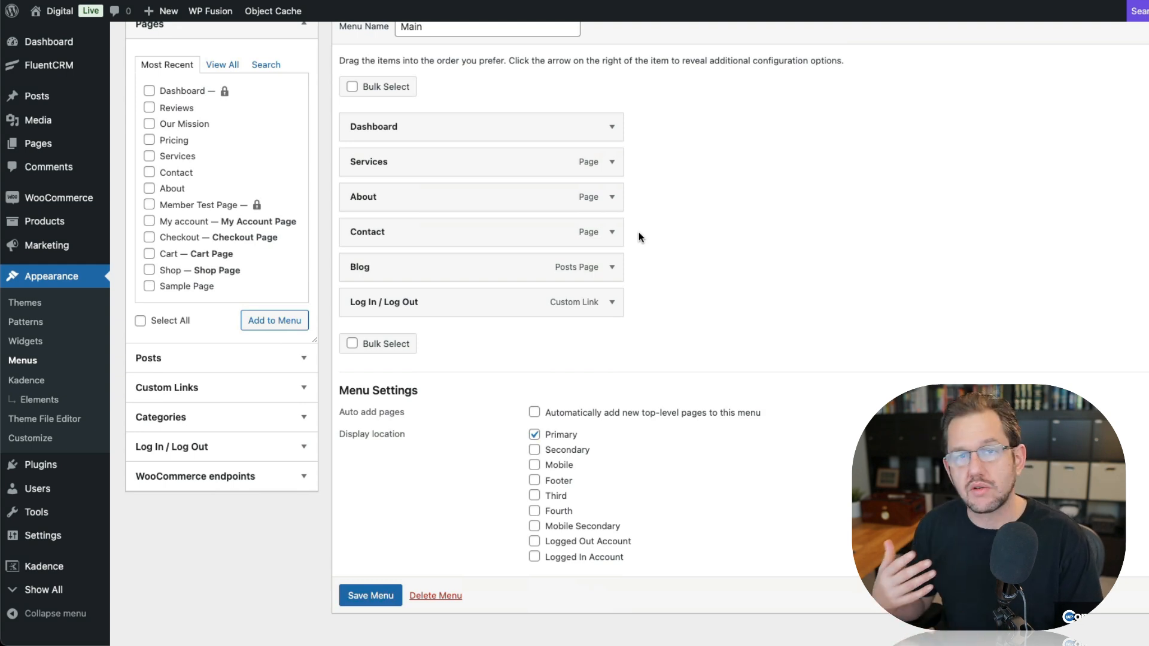
{"action": "left_click", "coordinate": [612, 127]}
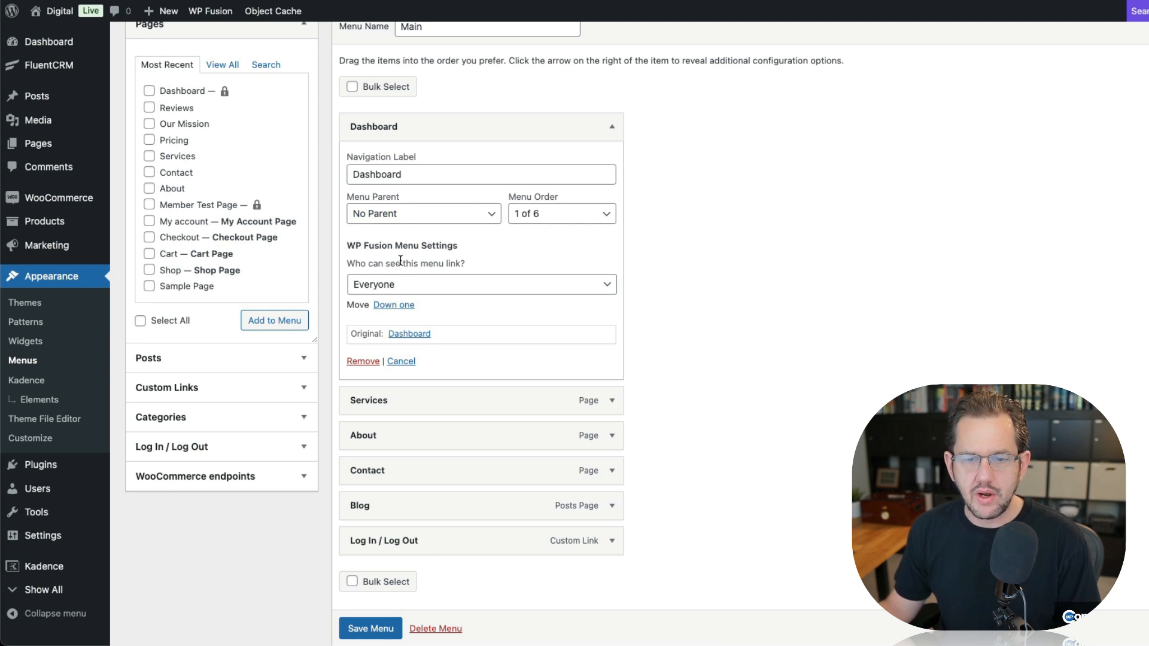
{"action": "left_click", "coordinate": [404, 288]}
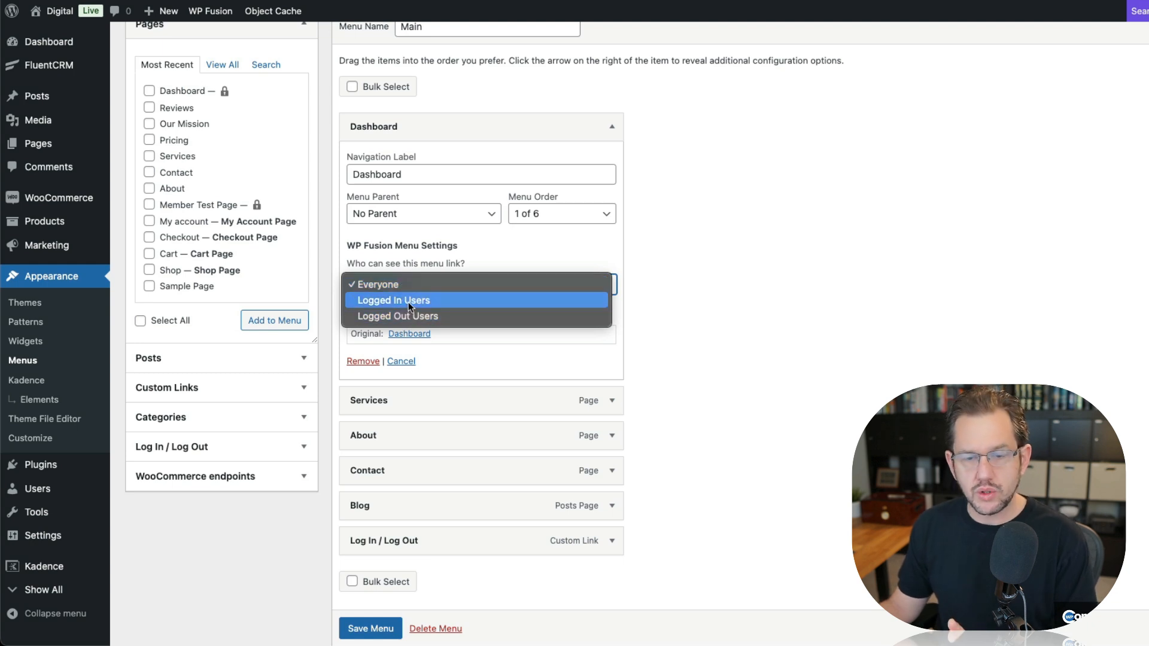
{"action": "key", "text": "Escape"}
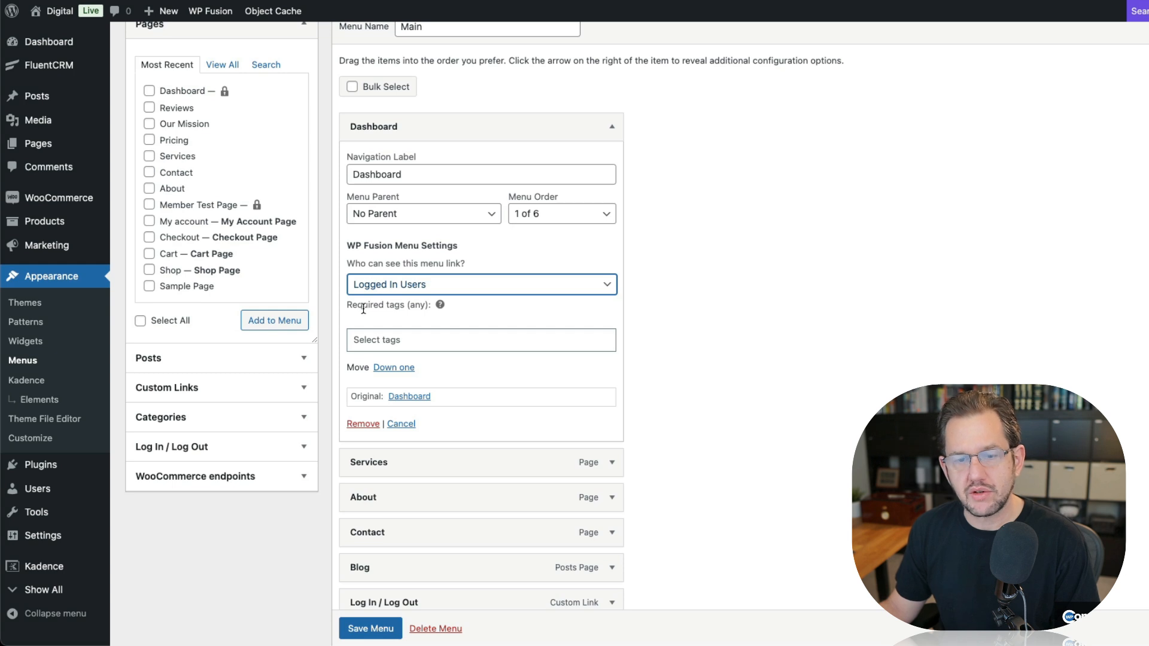
{"action": "left_click", "coordinate": [445, 339]}
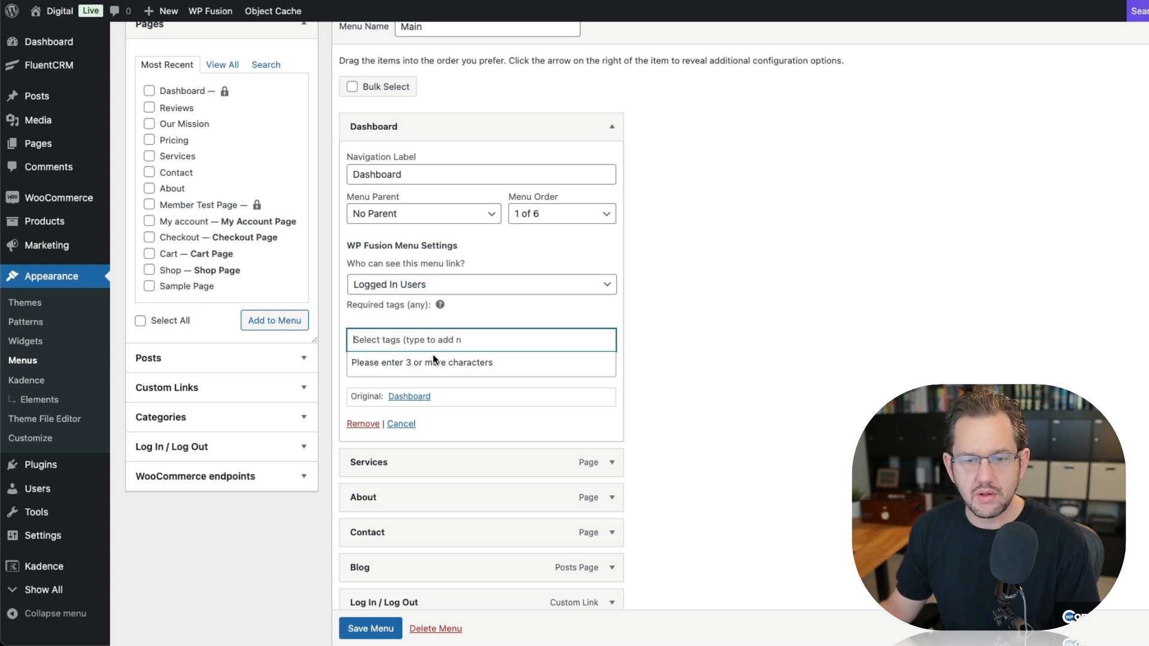
{"action": "type", "text": "me"}
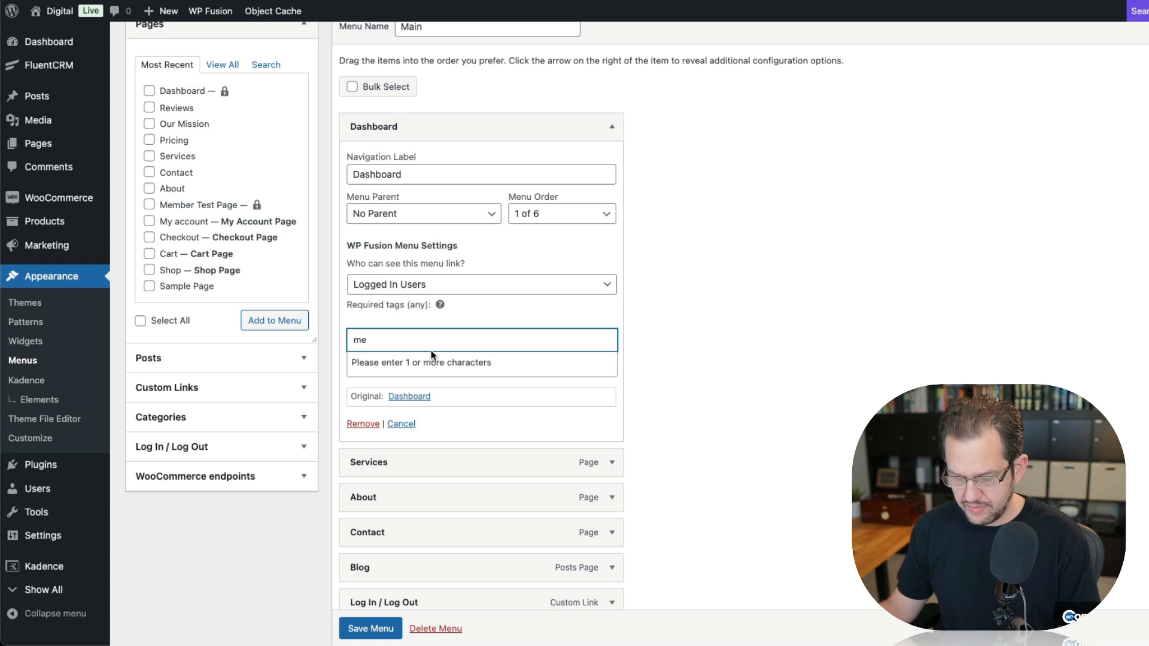
{"action": "key", "text": "BackSpace"}
{"action": "key", "text": "BackSpace"}
{"action": "left_click", "coordinate": [680, 327]}
{"action": "left_click", "coordinate": [408, 341]}
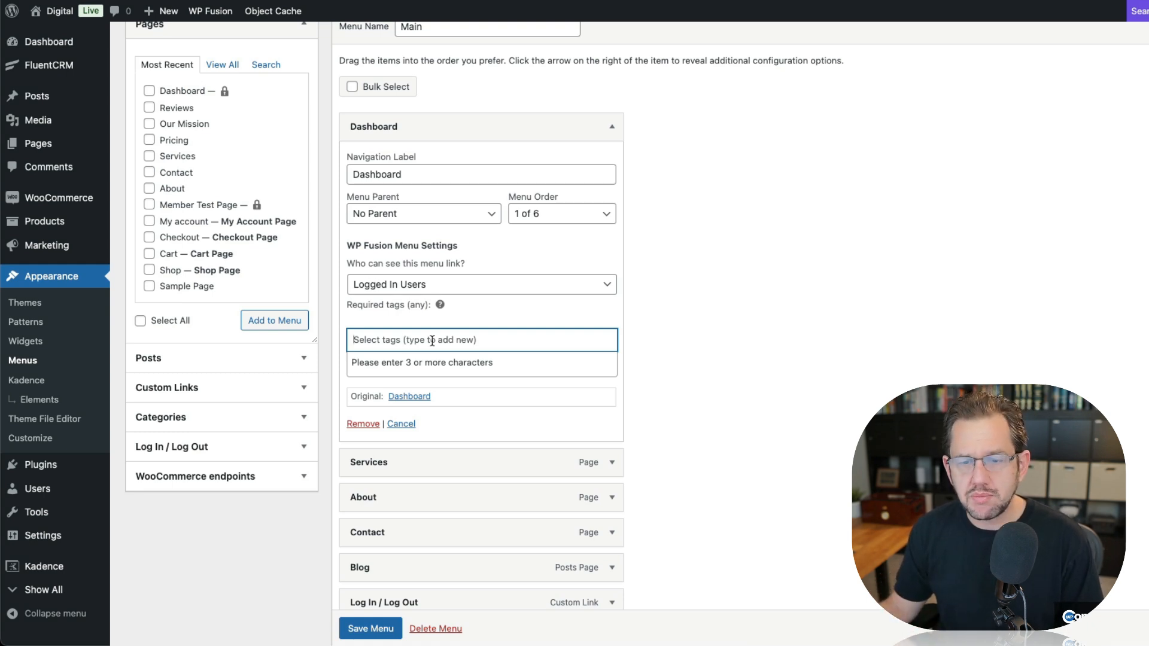
{"action": "left_click", "coordinate": [854, 293]}
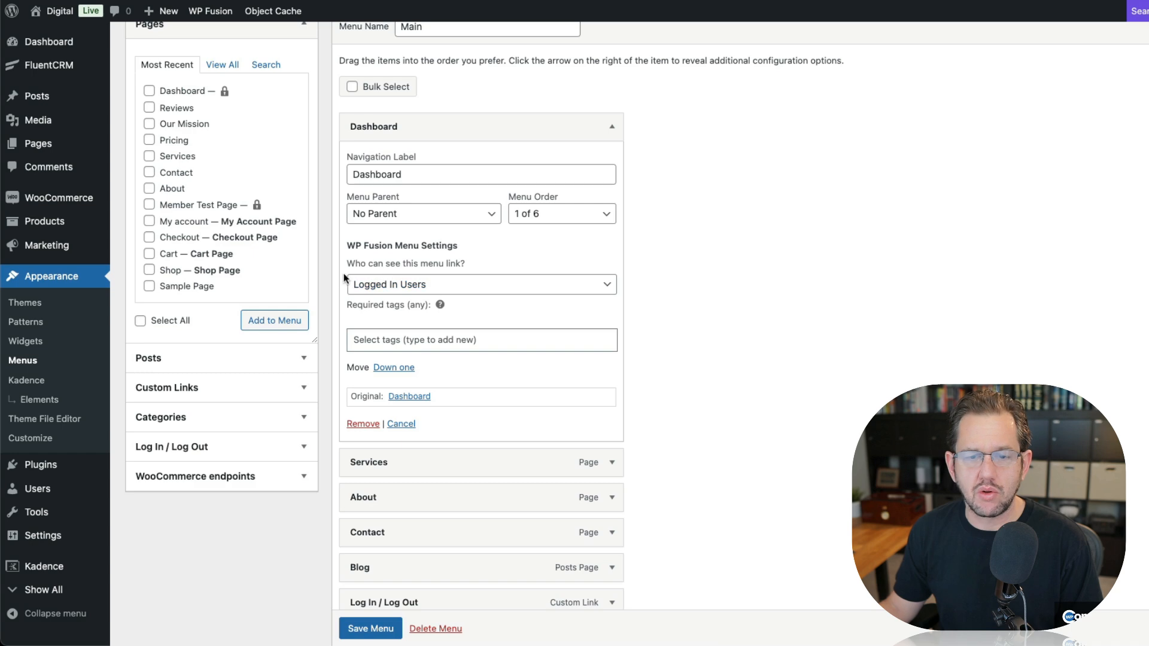
- Save the Main menu and check the navigation on the live front page, opening another browser window for comparison
{"action": "left_click", "coordinate": [368, 629]}
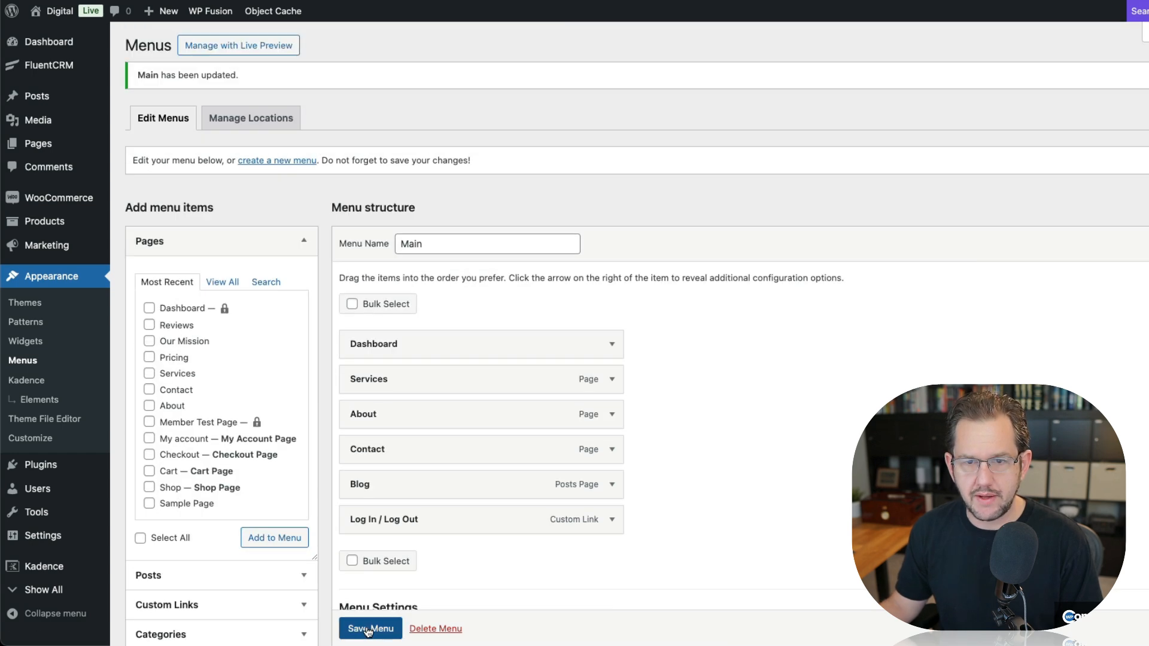
{"action": "key", "text": "ctrl+Tab"}
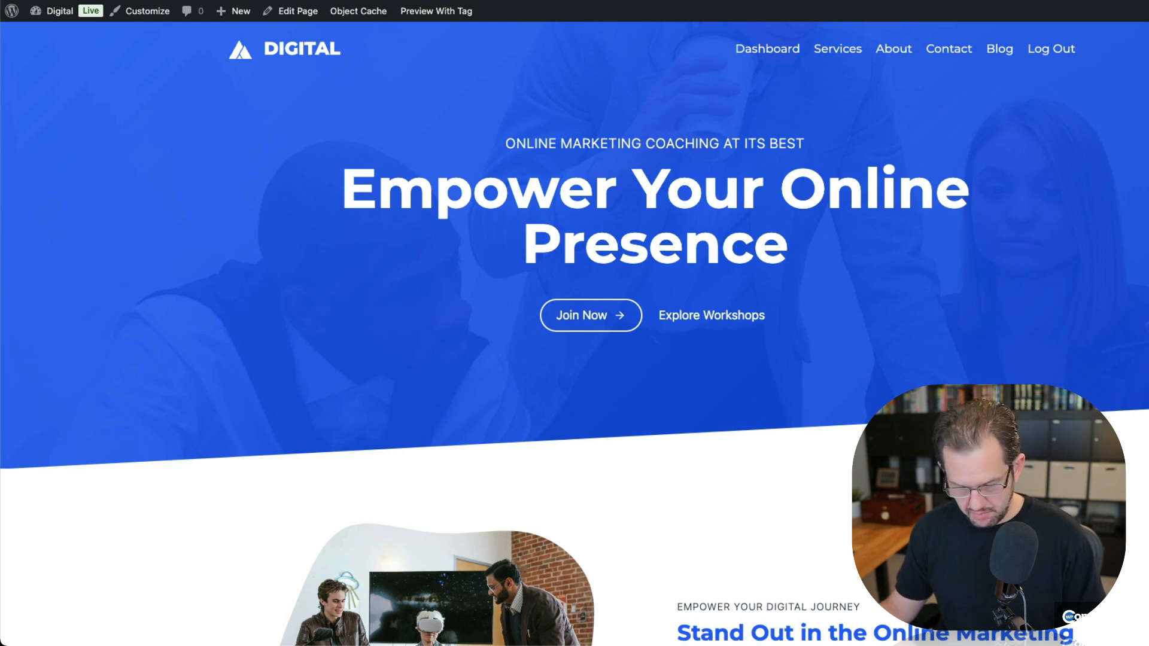
{"action": "left_click", "coordinate": [1147, 2]}
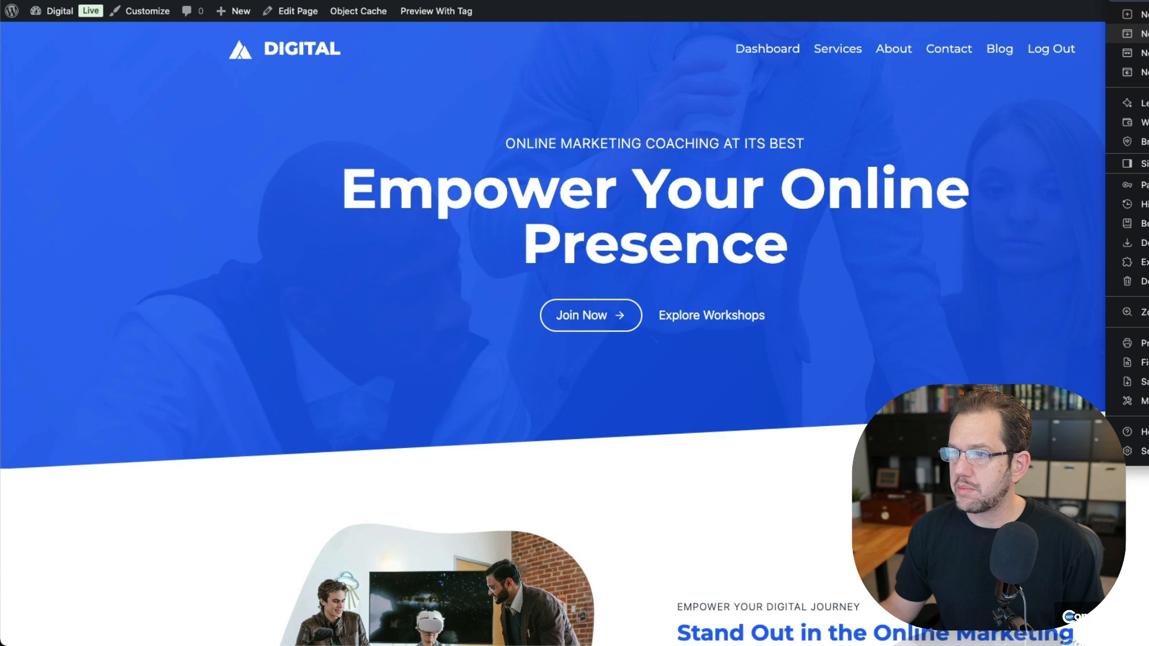
{"action": "left_click", "coordinate": [1140, 52]}
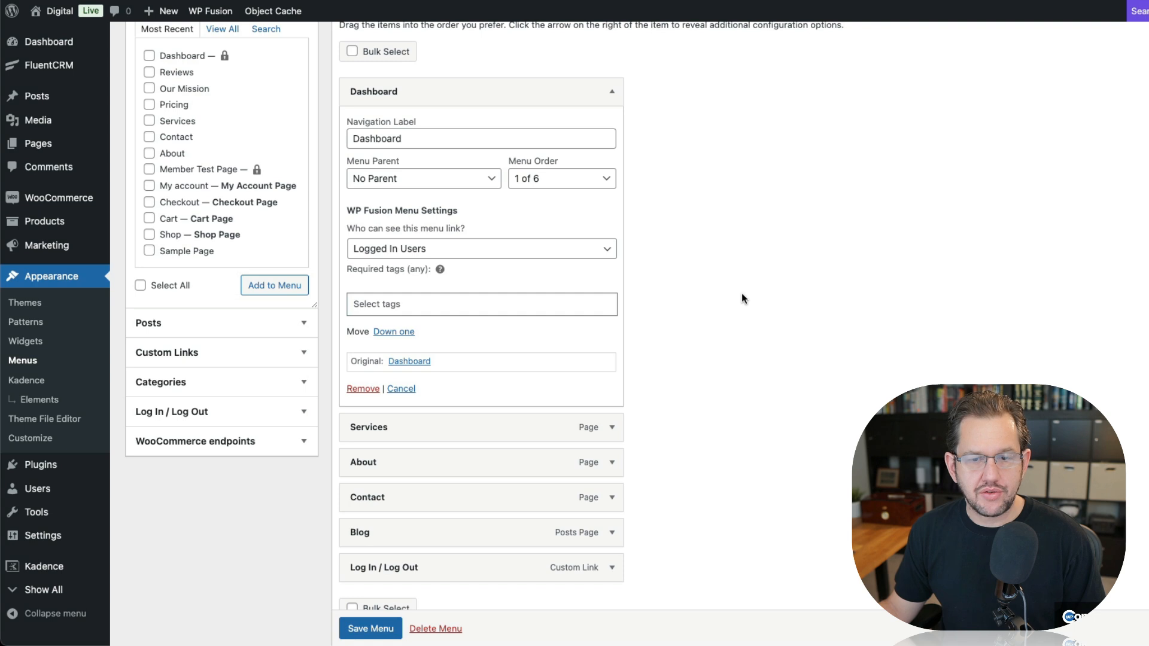
- Try the Members and Customer: Workshop A tags as required tags for the Dashboard menu item, clearing each one
{"action": "left_click", "coordinate": [412, 305]}
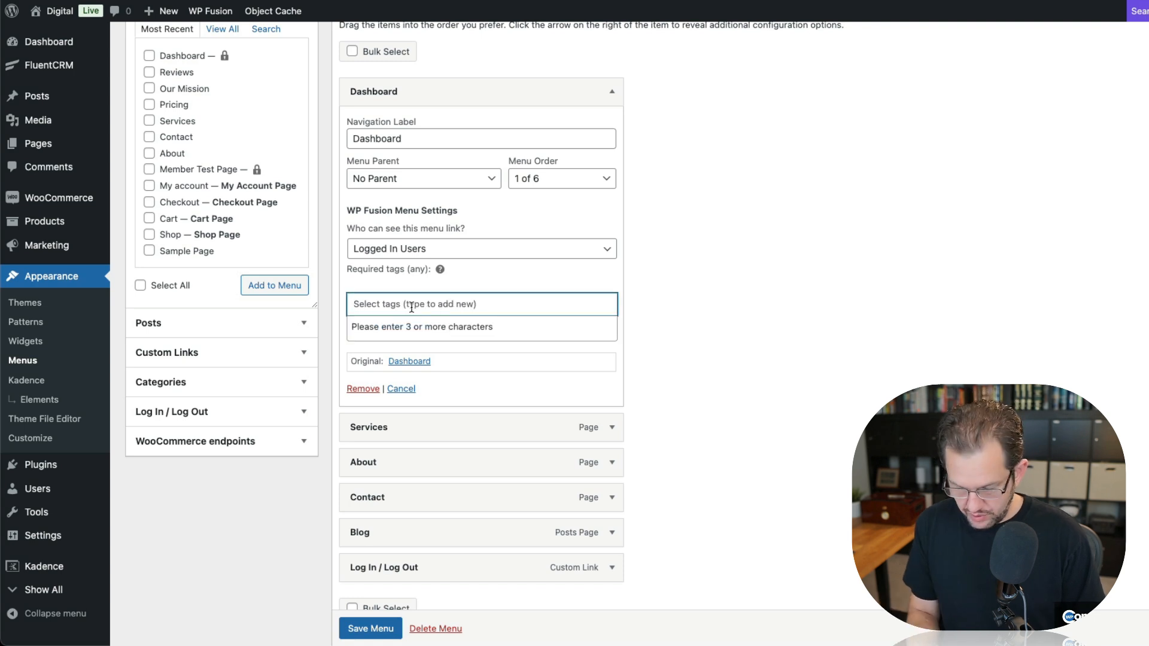
{"action": "type", "text": "Mem"}
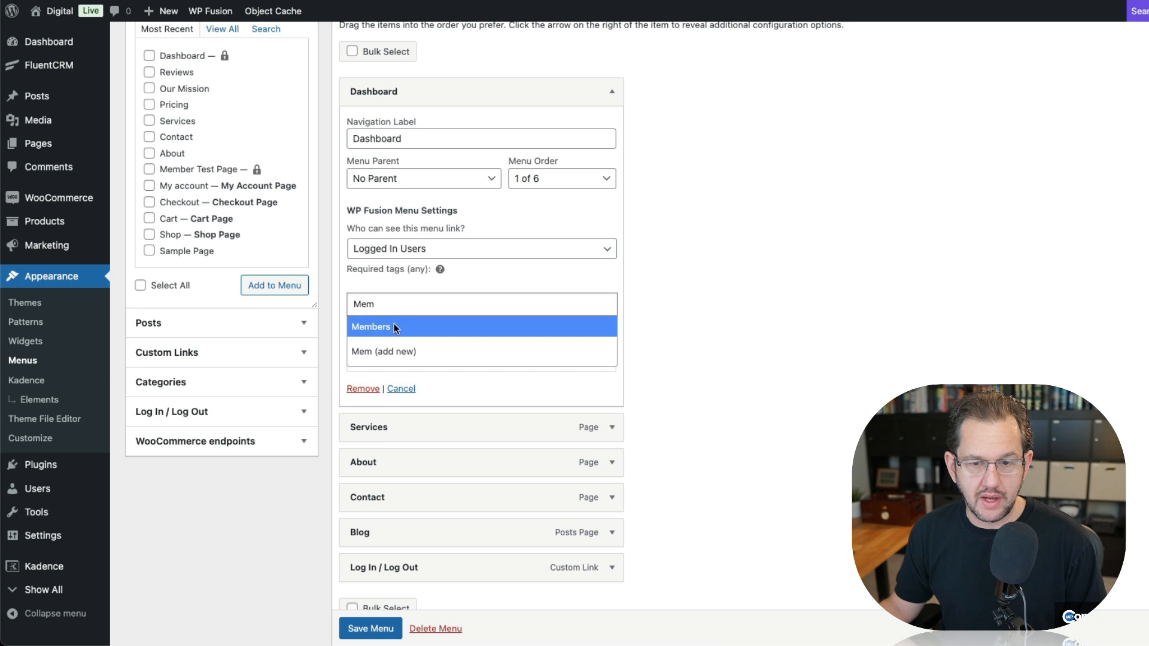
{"action": "left_click", "coordinate": [412, 328]}
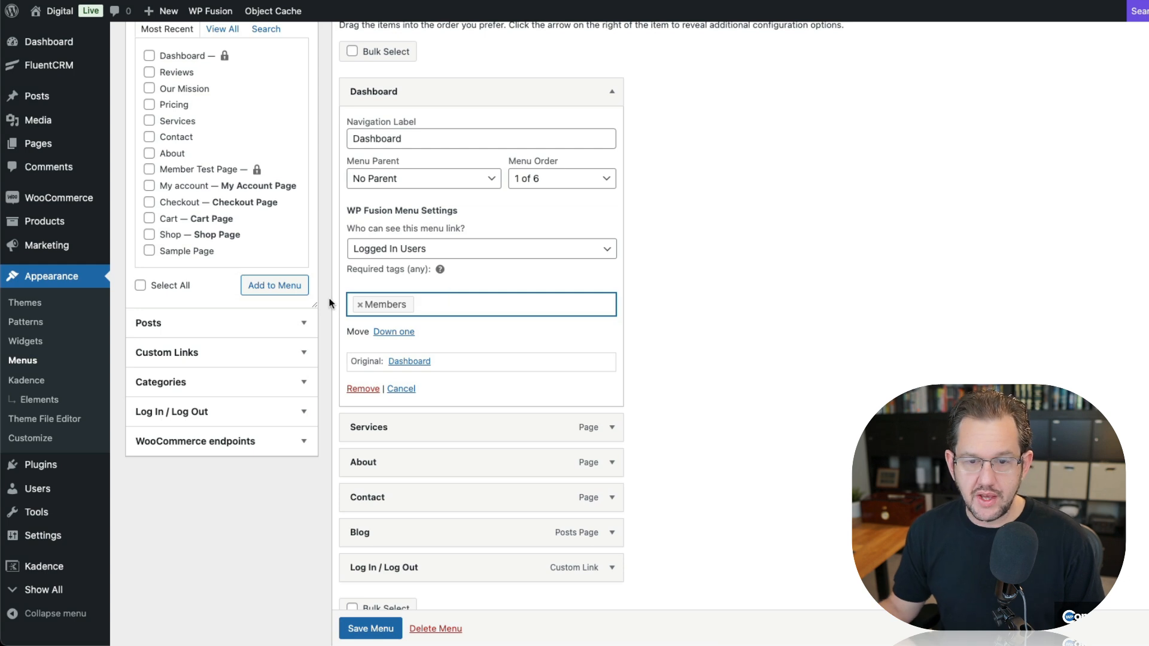
{"action": "left_click", "coordinate": [359, 306]}
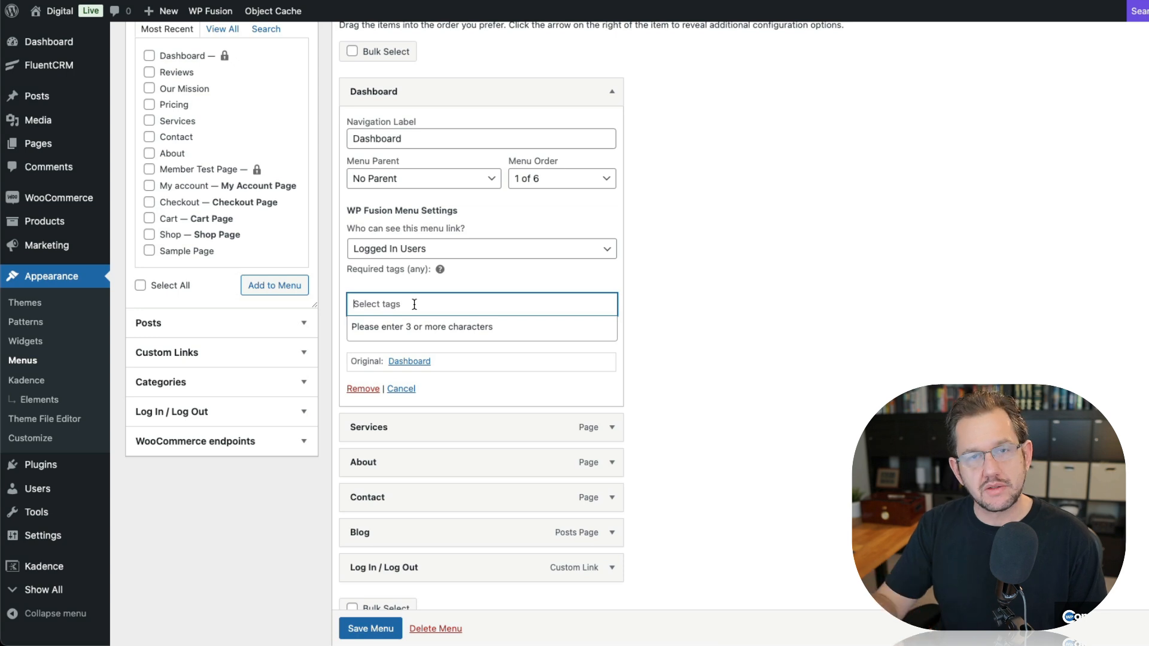
{"action": "type", "text": "Cust"}
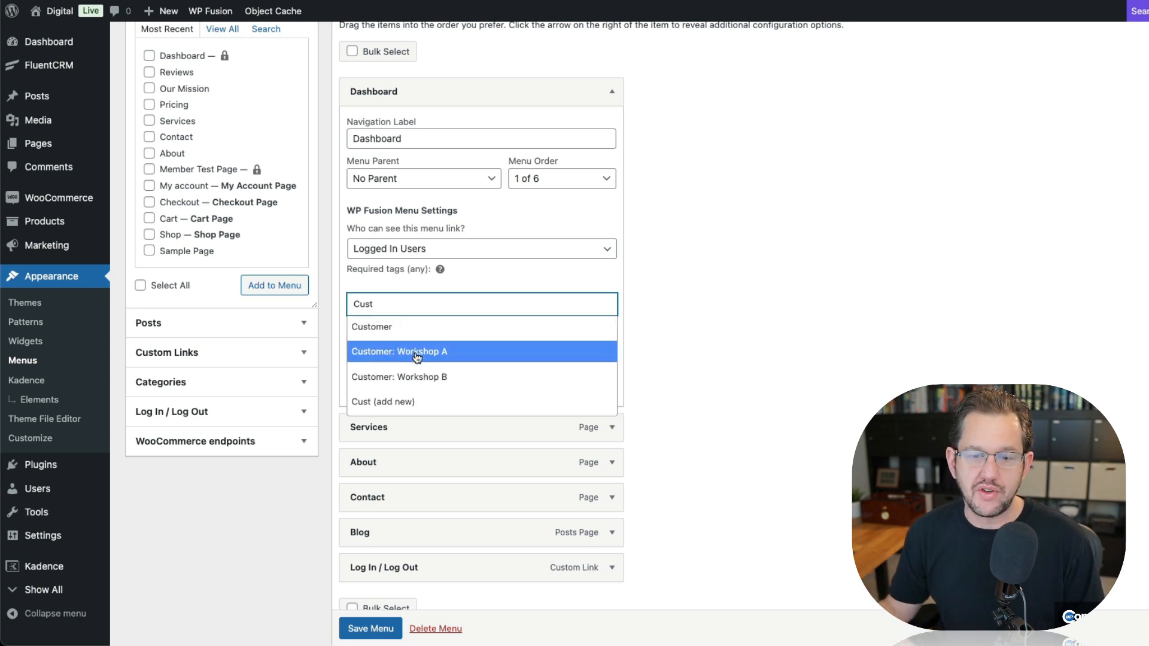
{"action": "left_click", "coordinate": [418, 353]}
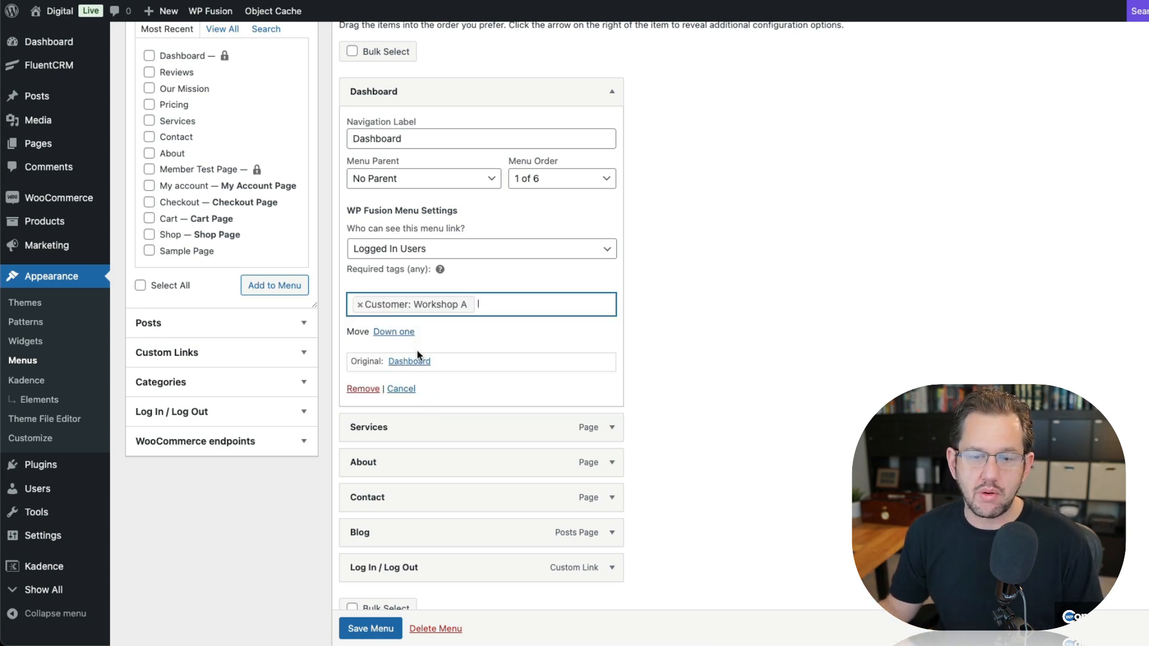
{"action": "left_click", "coordinate": [361, 306]}
{"action": "left_click", "coordinate": [751, 275]}
{"action": "left_click", "coordinate": [576, 252]}
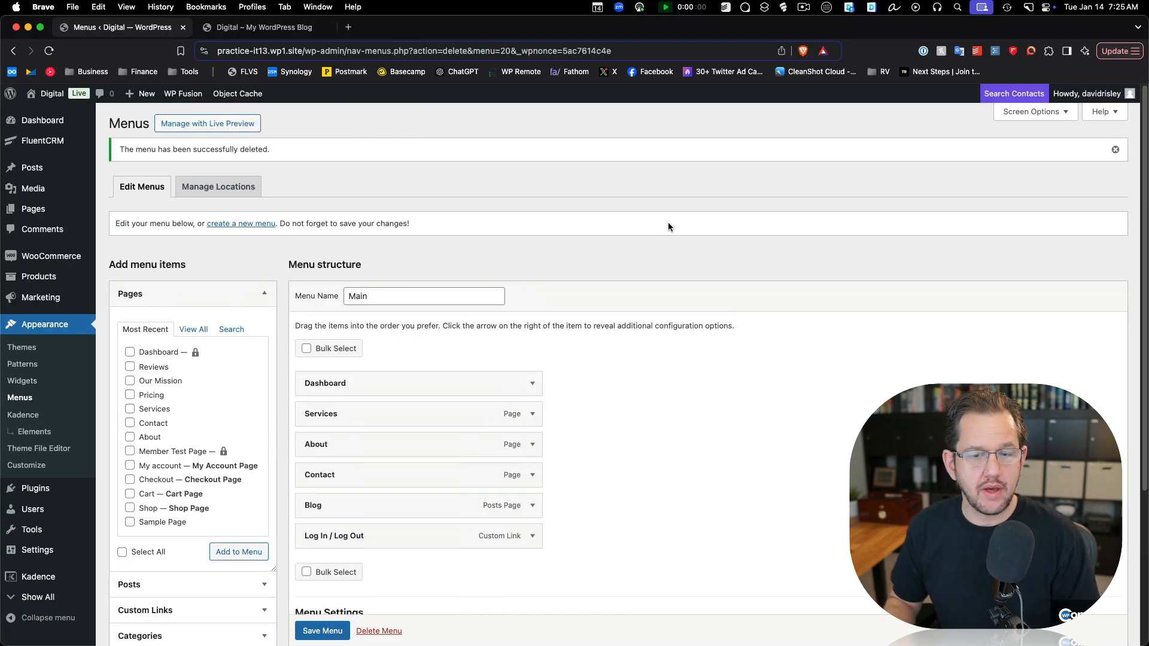
- Review the Main menu's display locations and the Dashboard item's WP Fusion visibility settings, and collapse the item
{"action": "scroll", "coordinate": [785, 211], "scroll_direction": "down", "scroll_amount": 5}
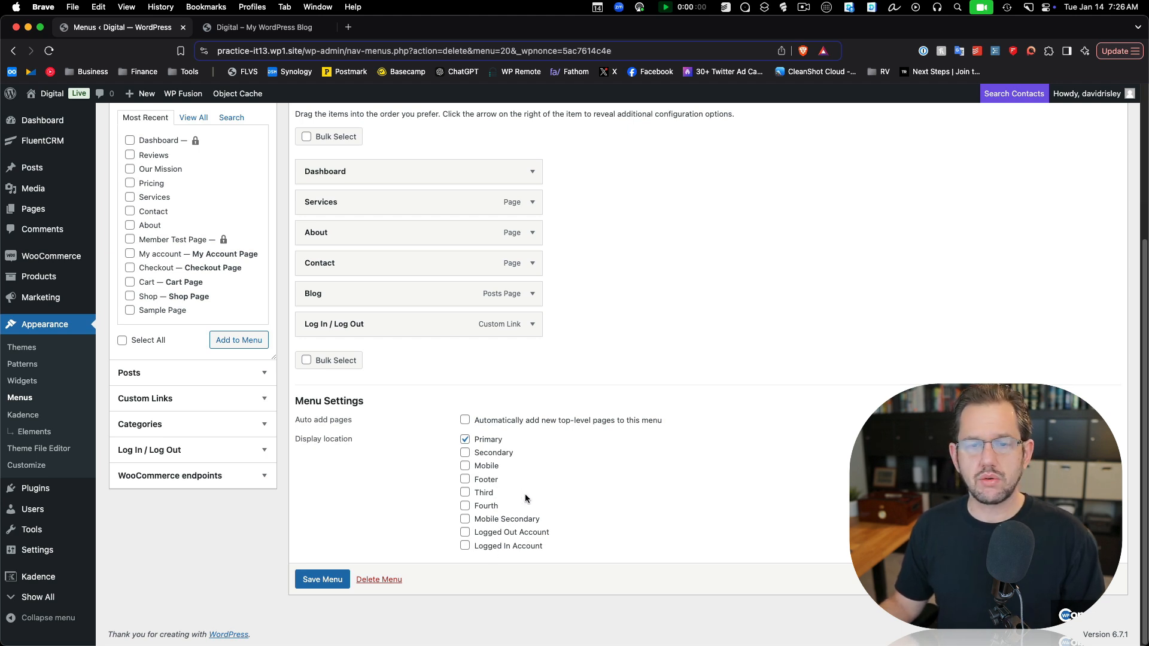
{"action": "scroll", "coordinate": [525, 495], "scroll_direction": "up", "scroll_amount": 5}
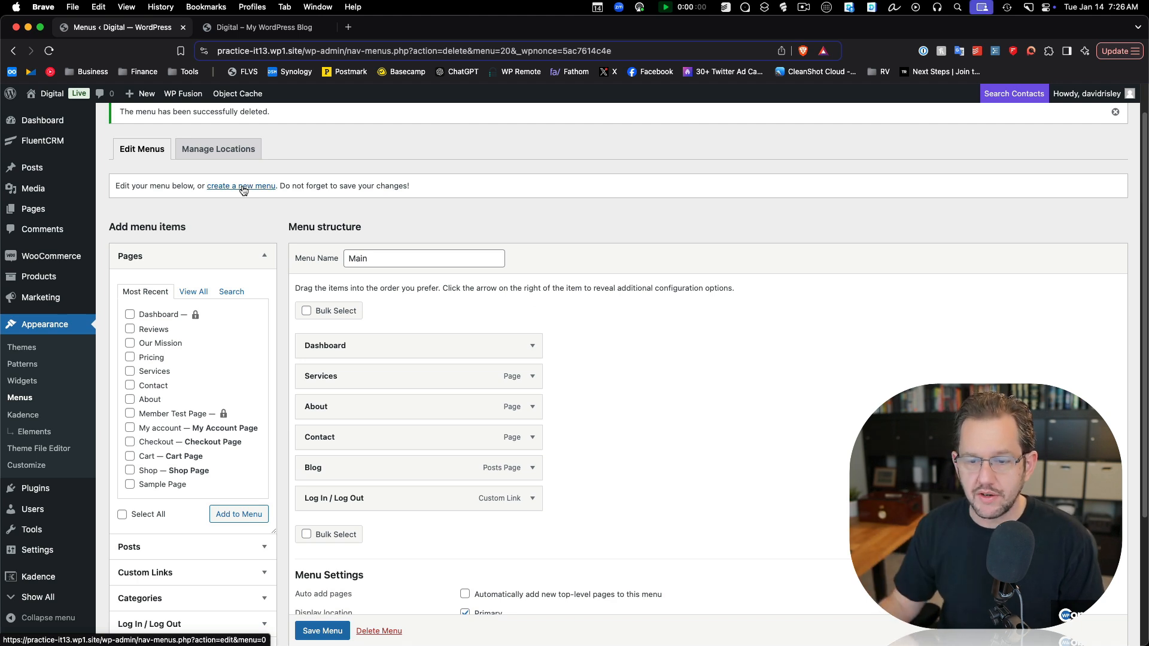
{"action": "scroll", "coordinate": [612, 372], "scroll_direction": "down", "scroll_amount": 3}
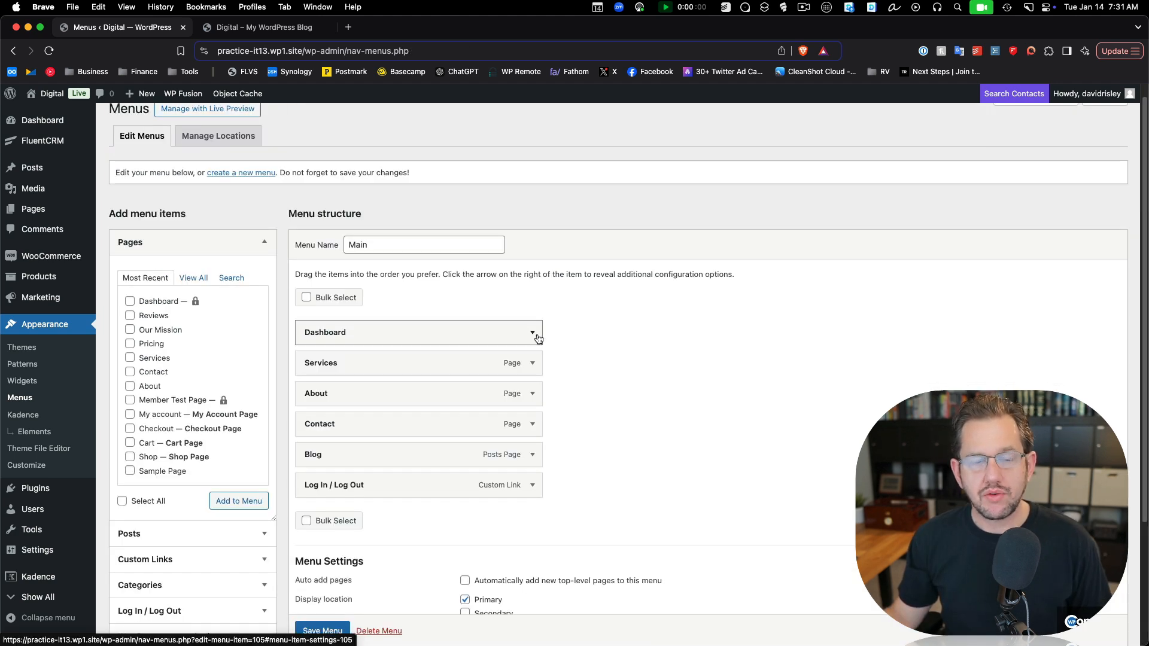
{"action": "left_click", "coordinate": [537, 336]}
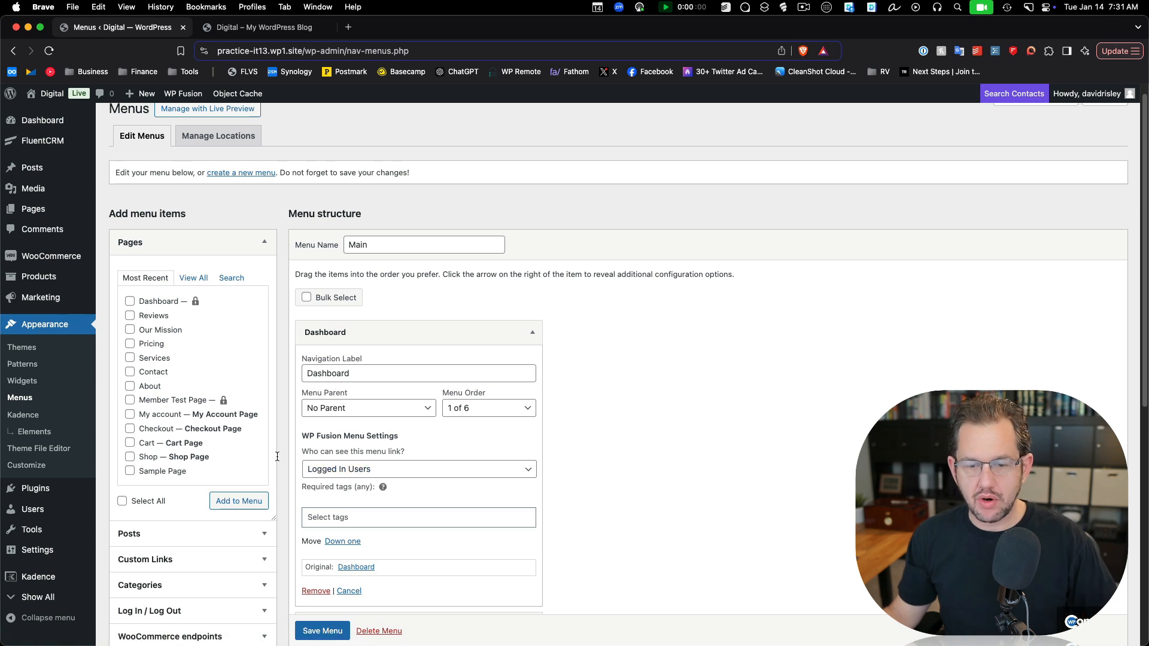
{"action": "left_click", "coordinate": [530, 337]}
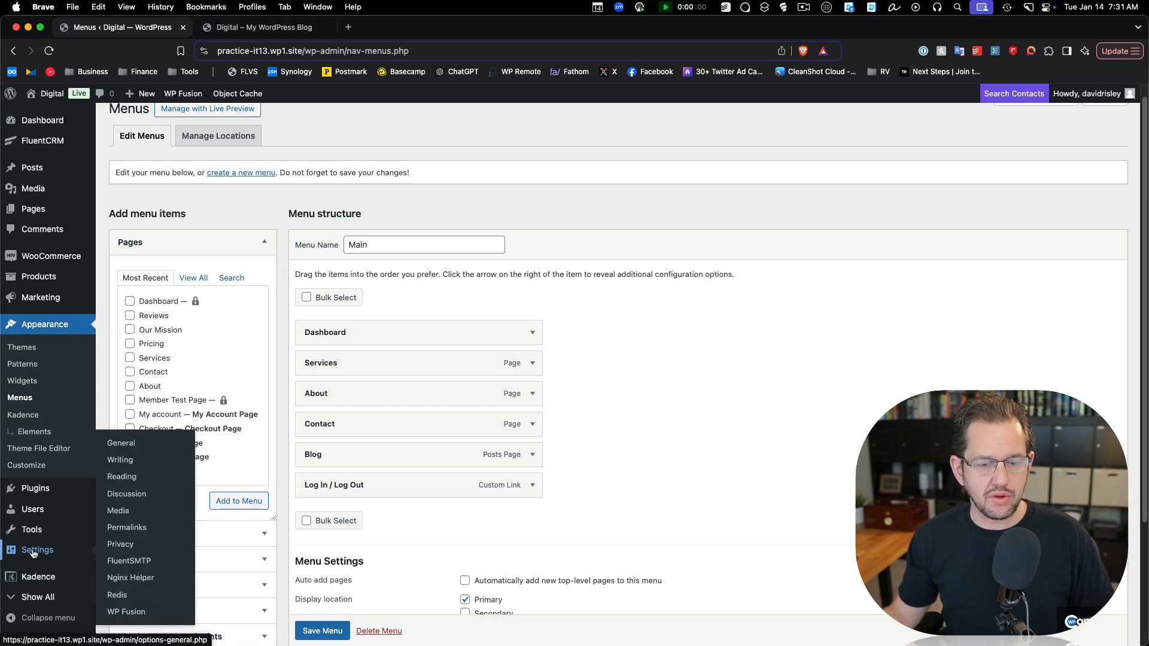
- Review WP Fusion's content restriction settings, including Hide From Menus, and the access locks on the Dashboard and Member Test Page entries in the page list
{"action": "left_click", "coordinate": [133, 616]}
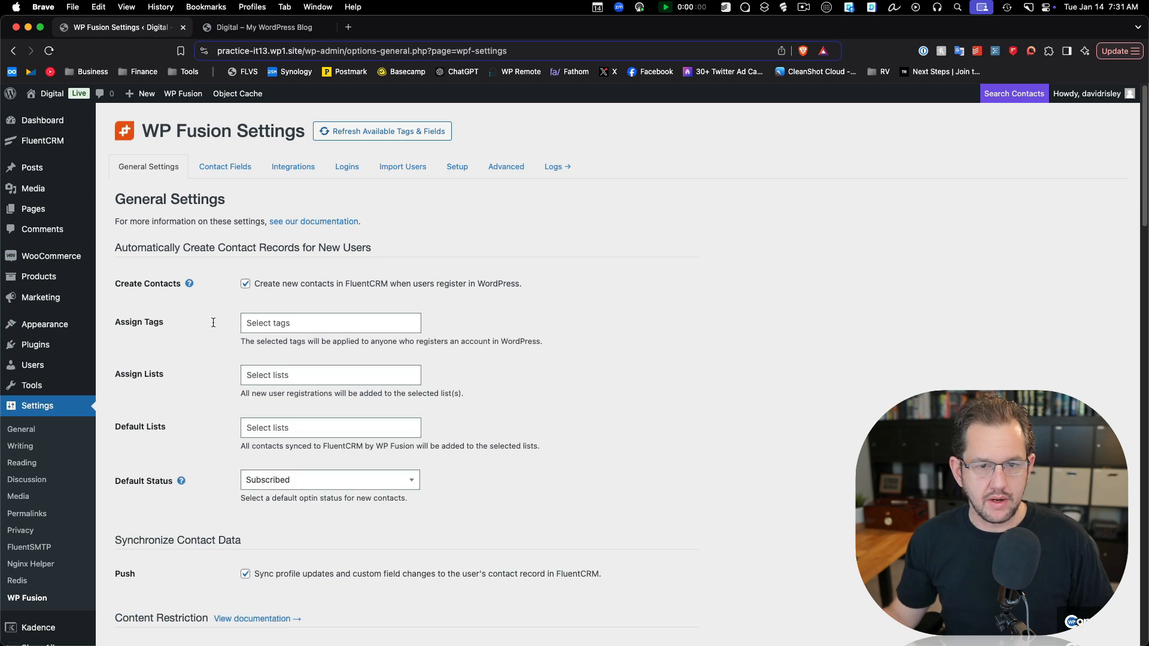
{"action": "scroll", "coordinate": [597, 437], "scroll_direction": "down", "scroll_amount": 6}
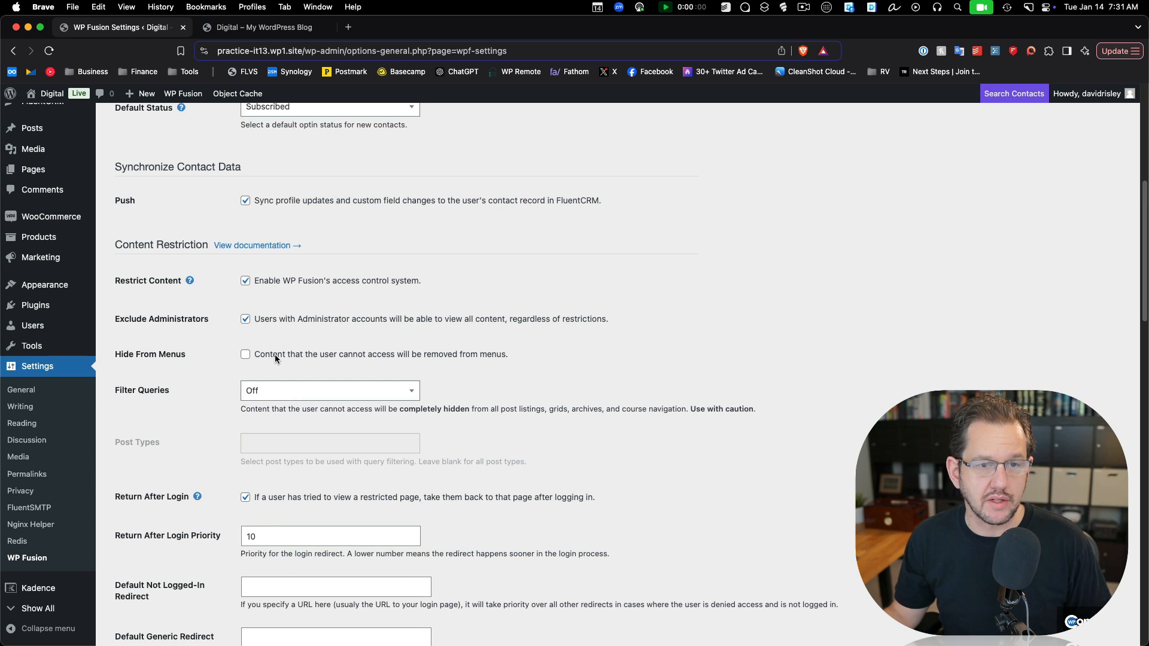
{"action": "mouse_move", "coordinate": [33, 169]}
{"action": "left_click", "coordinate": [137, 173]}
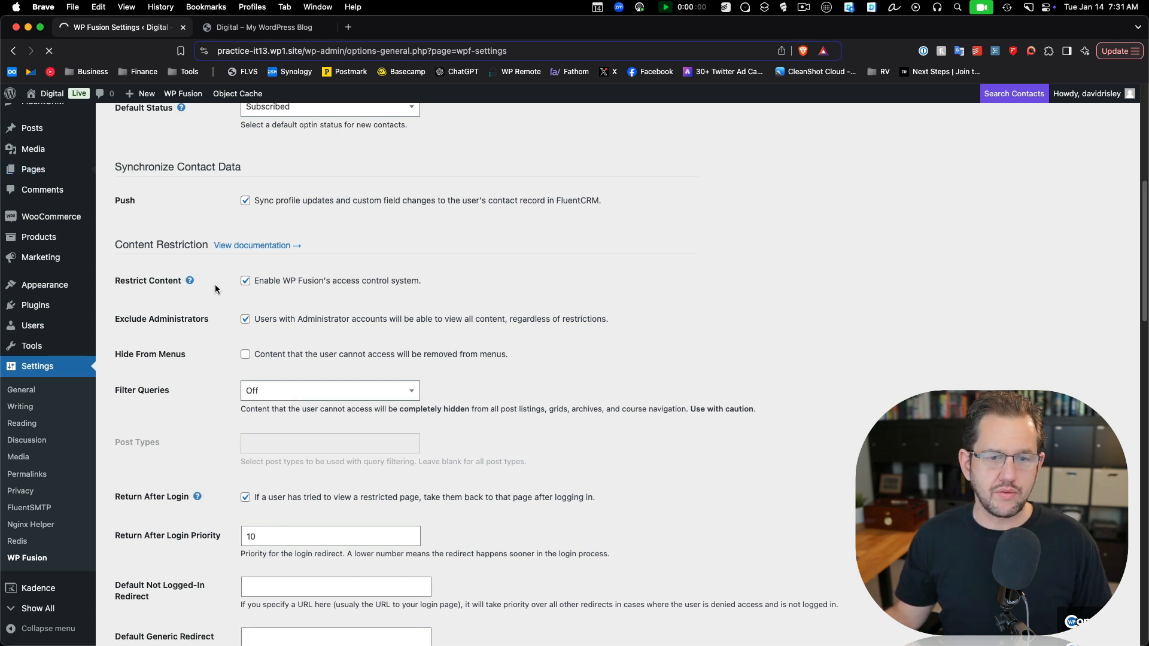
{"action": "scroll", "coordinate": [279, 404], "scroll_direction": "down", "scroll_amount": 1}
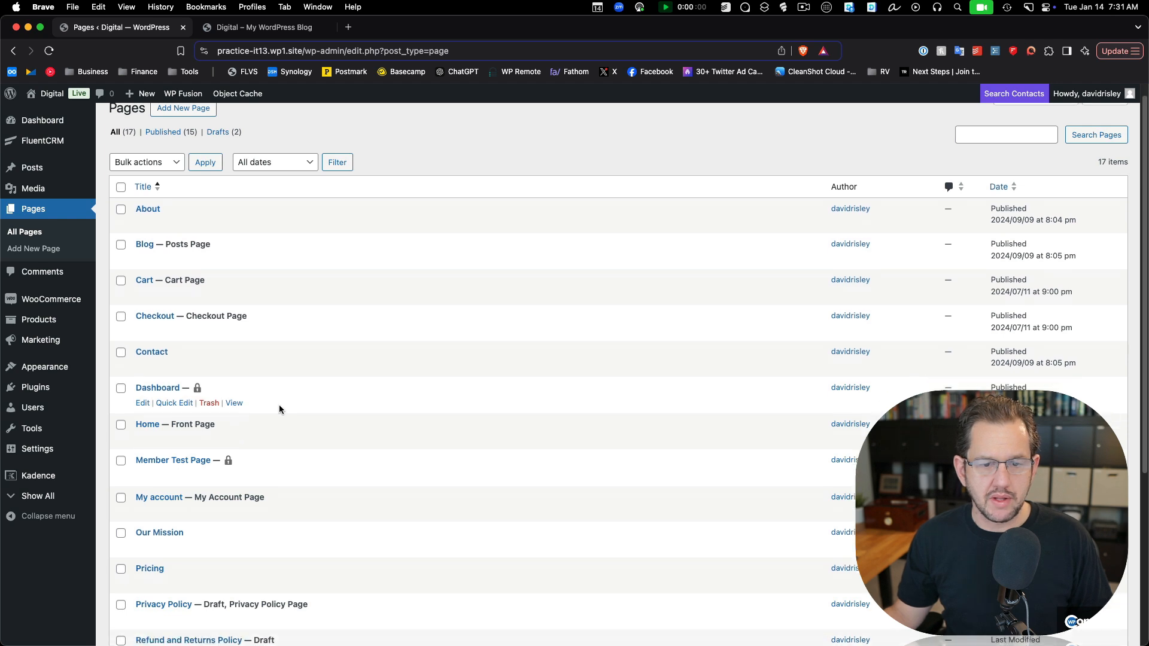
{"action": "mouse_move", "coordinate": [199, 390]}
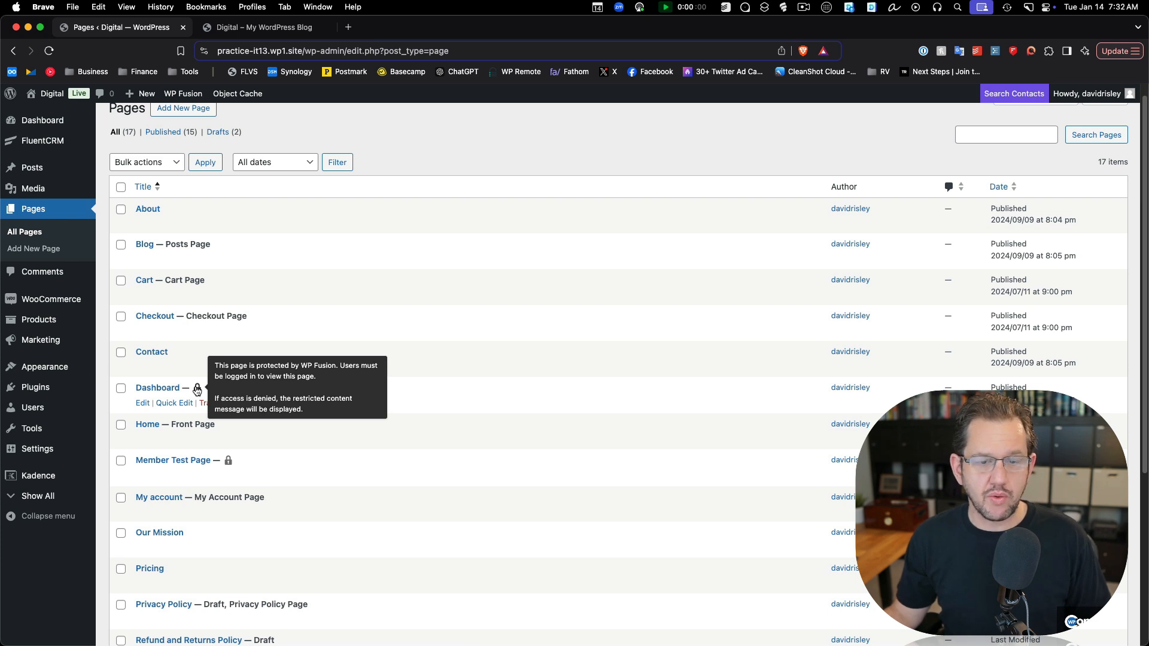
{"action": "scroll", "coordinate": [328, 359], "scroll_direction": "down", "scroll_amount": 5}
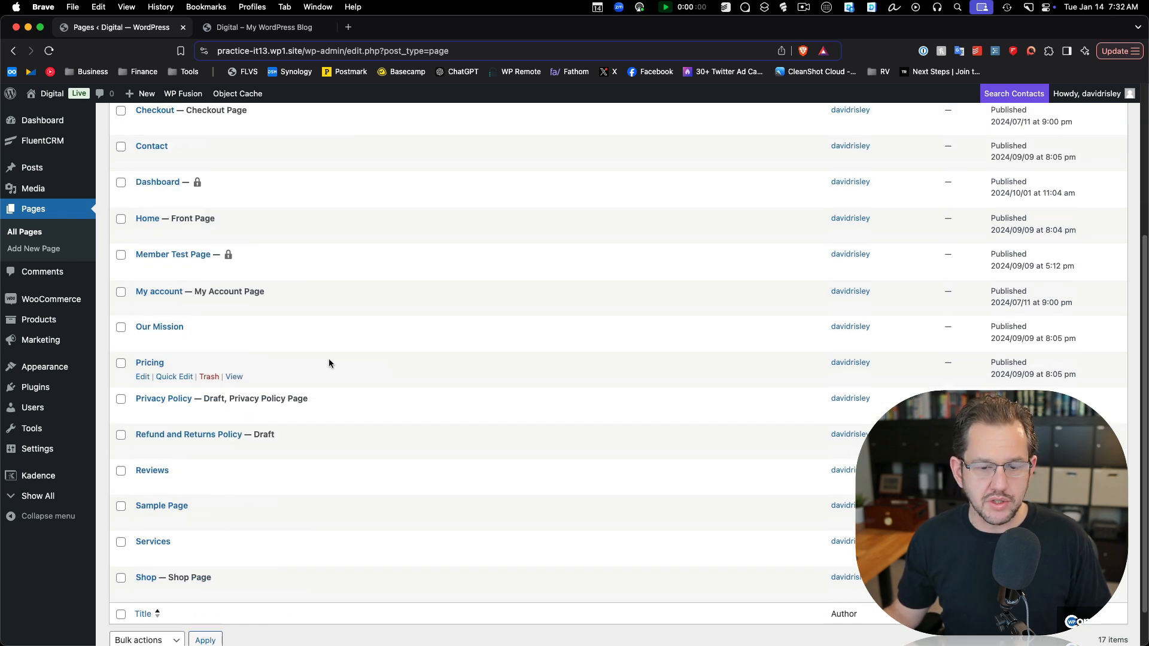
{"action": "scroll", "coordinate": [389, 413], "scroll_direction": "up", "scroll_amount": 1}
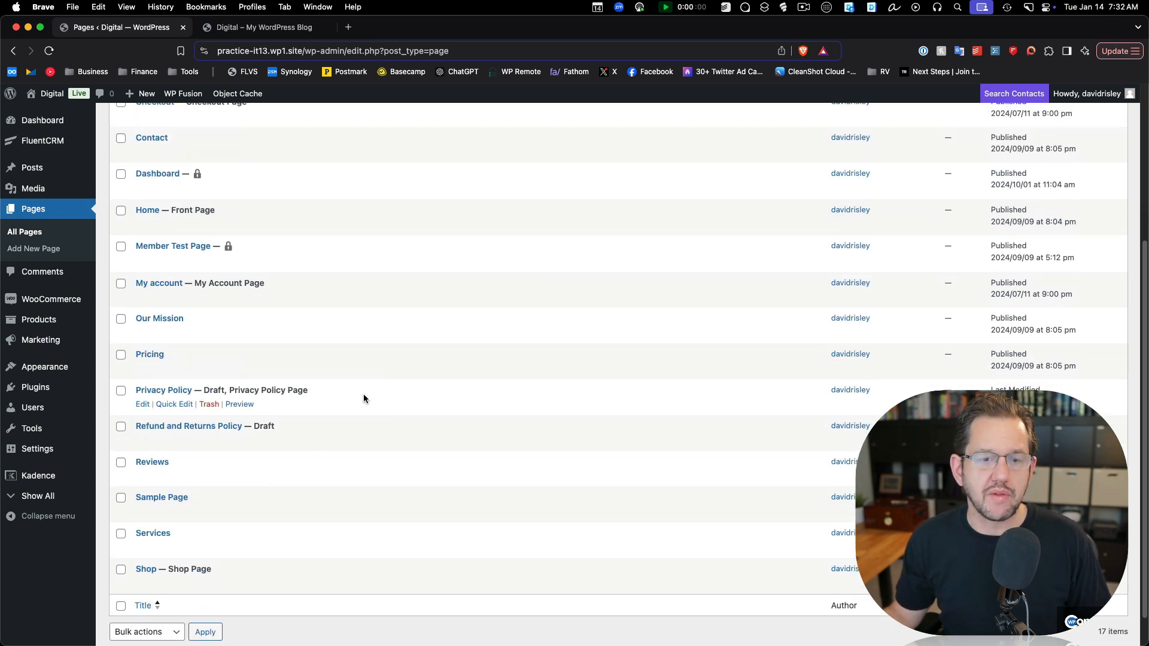
{"action": "mouse_move", "coordinate": [228, 250]}
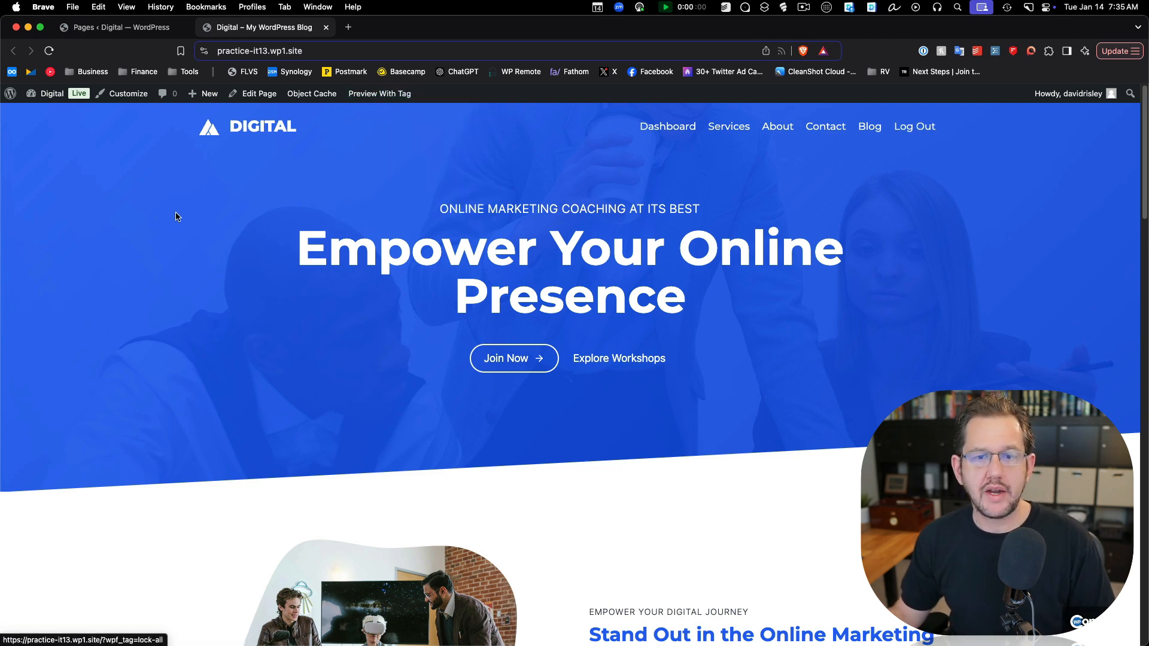
- Open the theme customizer's header builder and add the Account element beside Primary Navigation in the desktop header's main row
{"action": "left_click", "coordinate": [114, 27]}
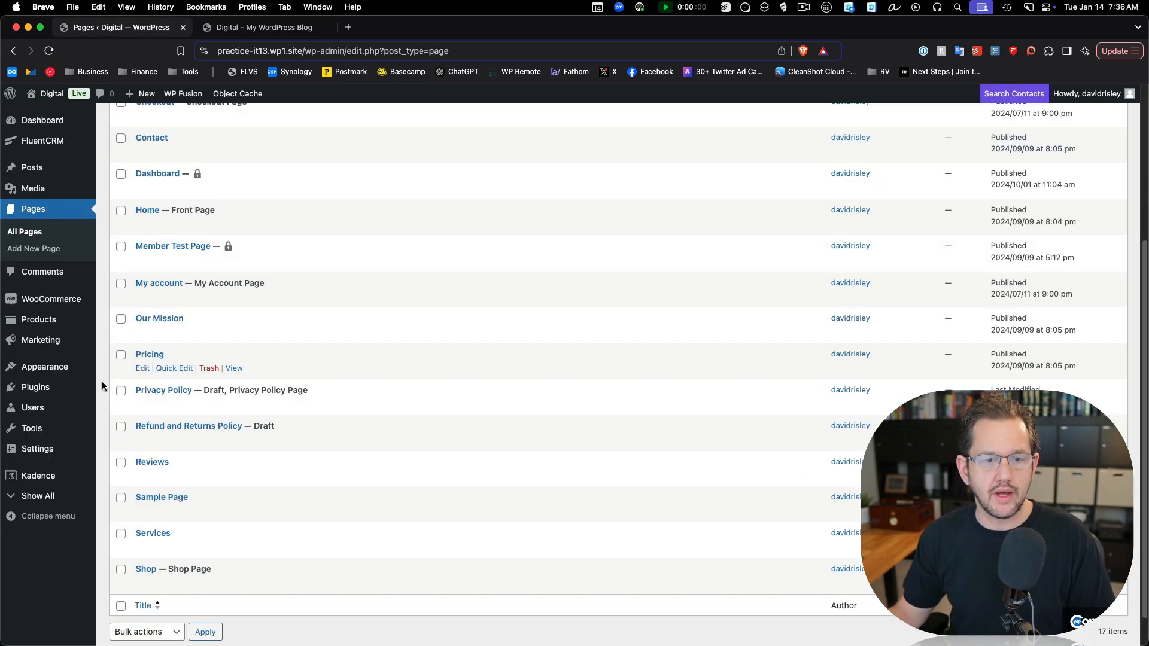
{"action": "mouse_move", "coordinate": [58, 371]}
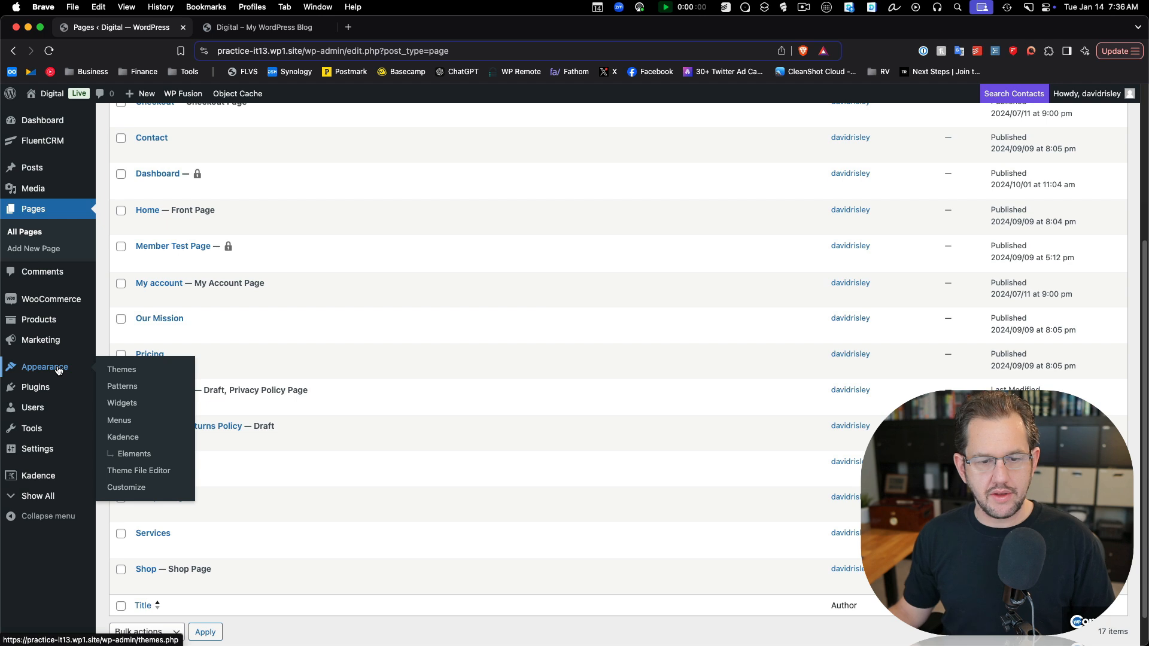
{"action": "left_click", "coordinate": [124, 488]}
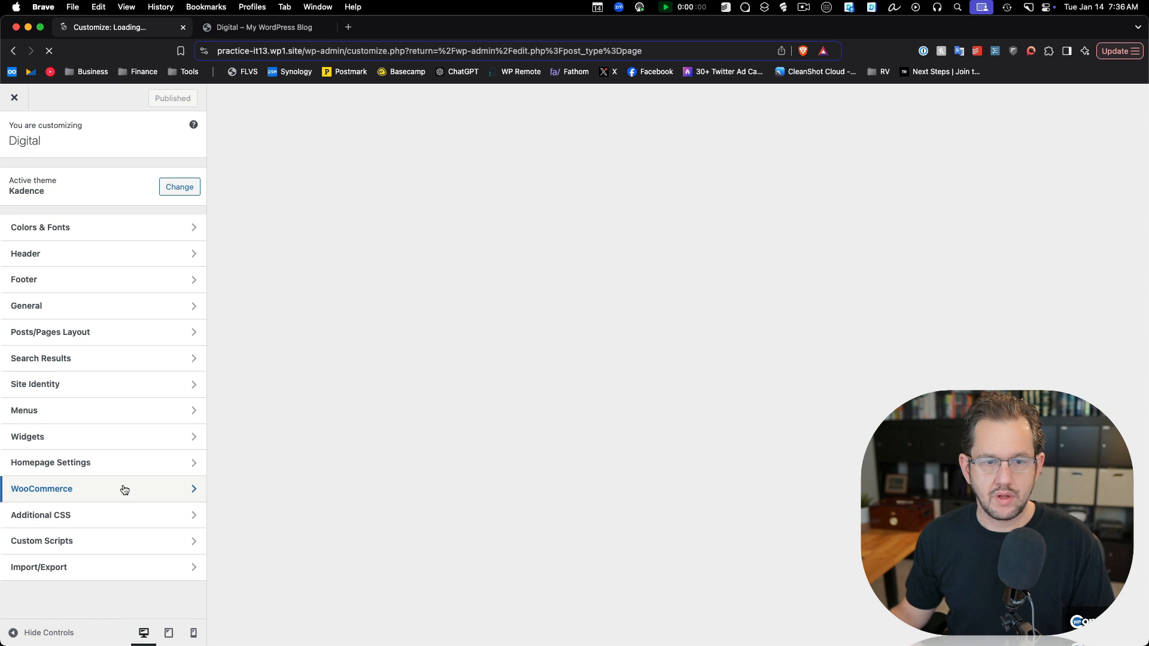
{"action": "left_click", "coordinate": [93, 259]}
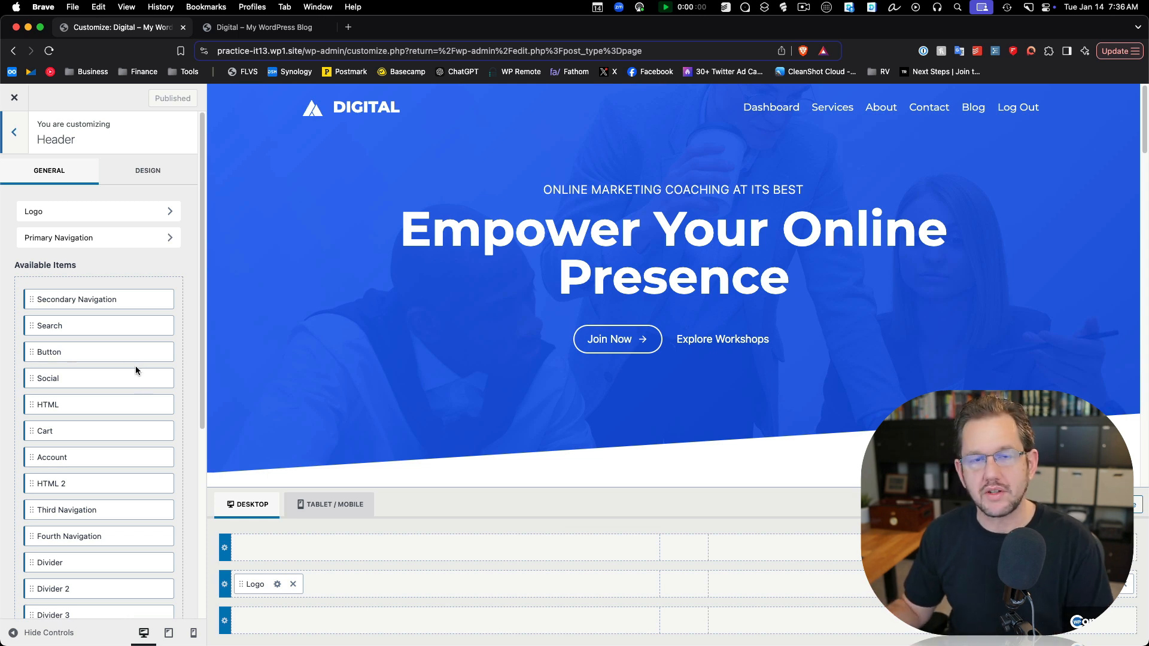
{"action": "scroll", "coordinate": [134, 362], "scroll_direction": "down", "scroll_amount": 5}
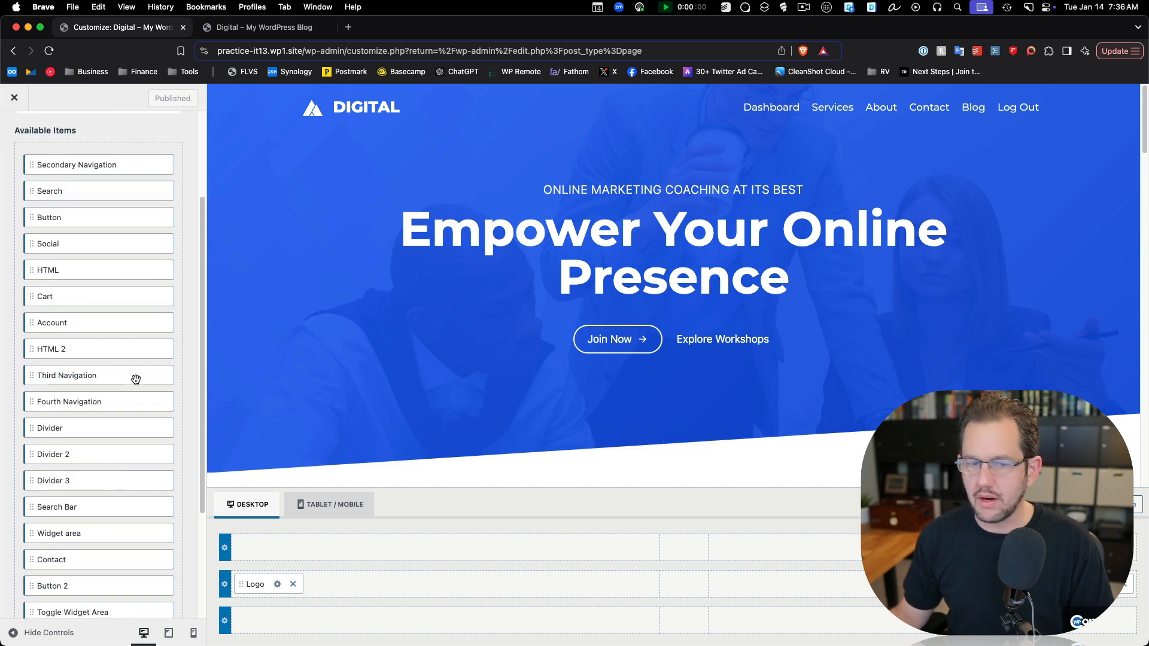
{"action": "scroll", "coordinate": [136, 377], "scroll_direction": "down", "scroll_amount": 2}
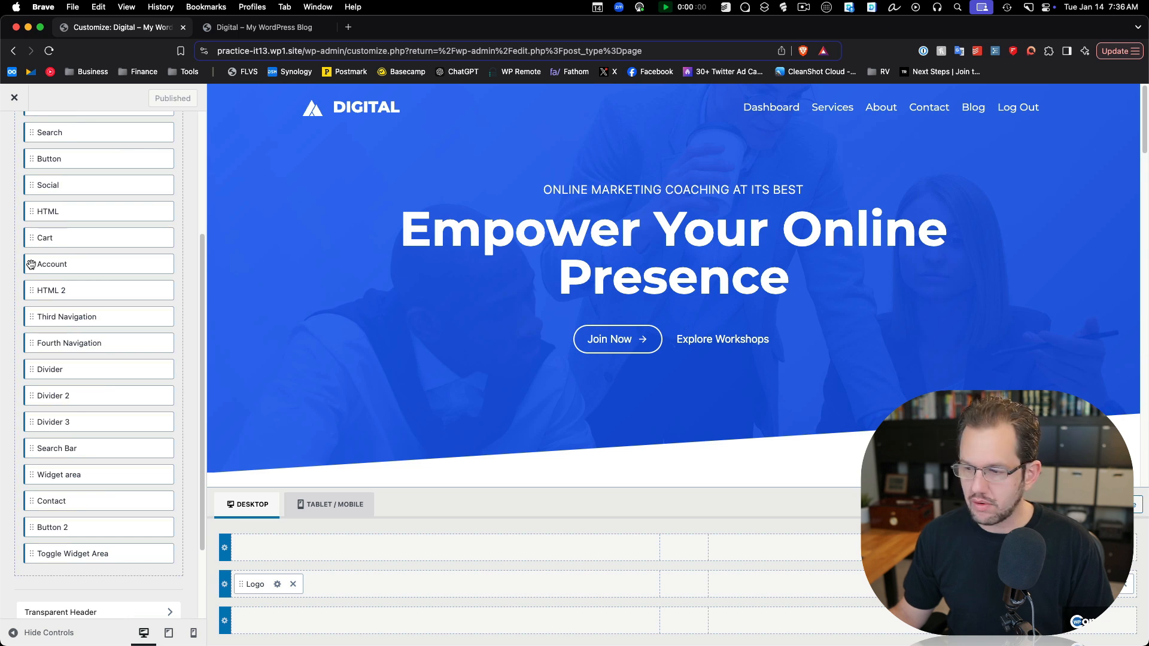
{"action": "left_click_drag", "start_coordinate": [31, 264], "coordinate": [1084, 584]}
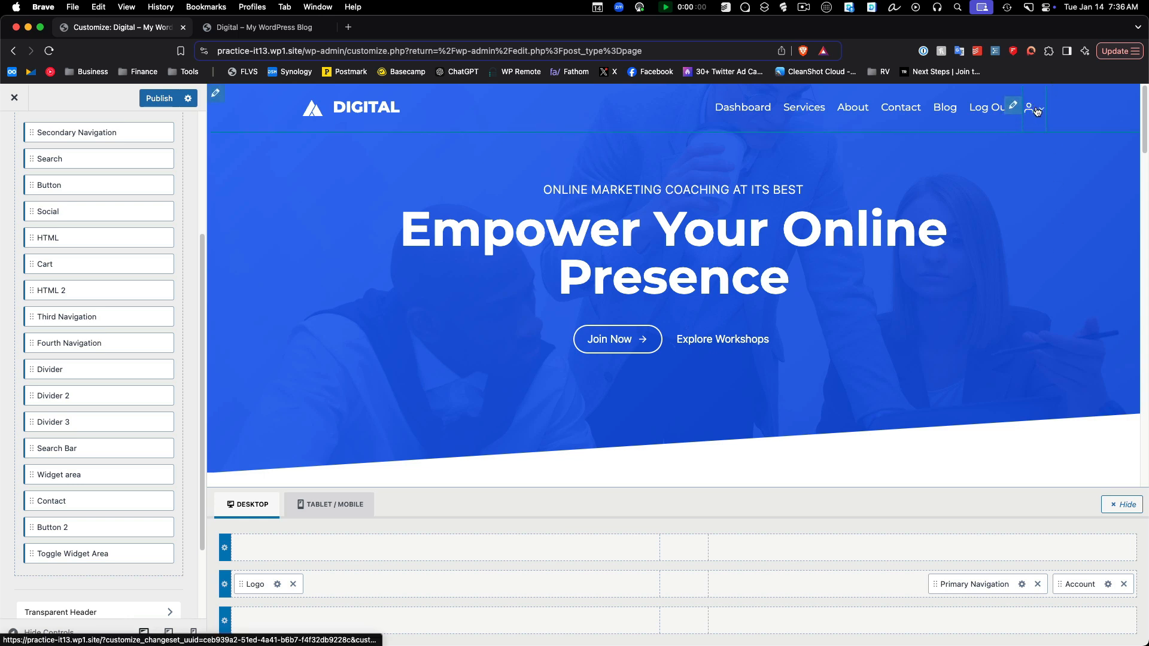
- Configure the logged-in header account item with the second account icon and the Icon + Label style
{"action": "left_click", "coordinate": [1108, 585]}
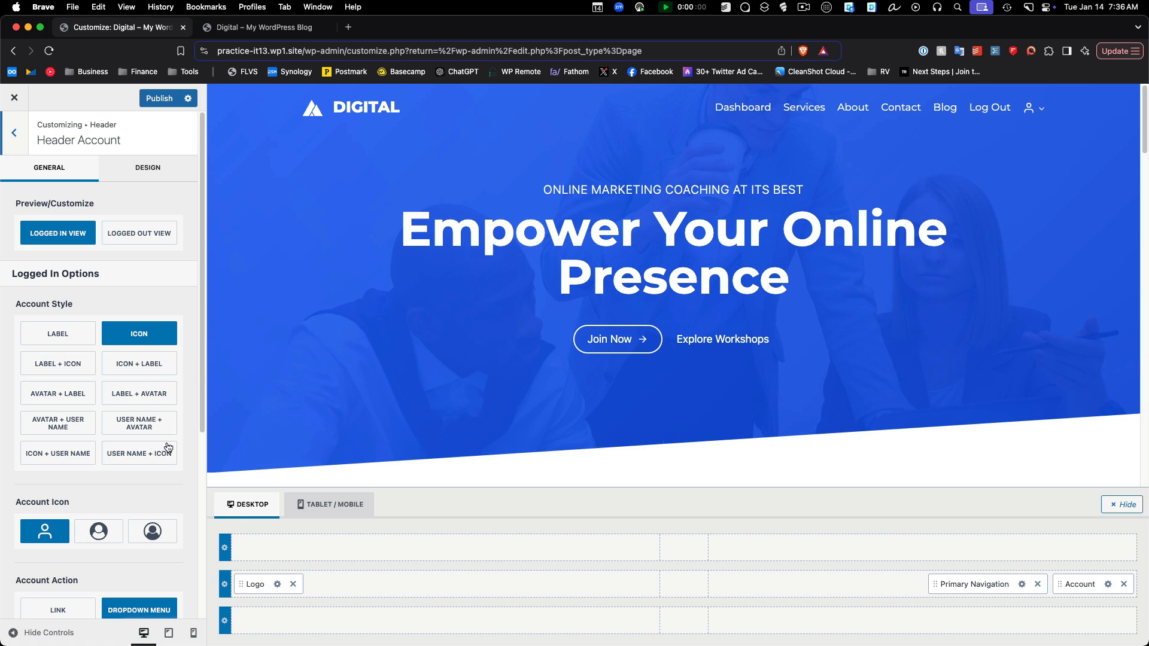
{"action": "left_click", "coordinate": [105, 533]}
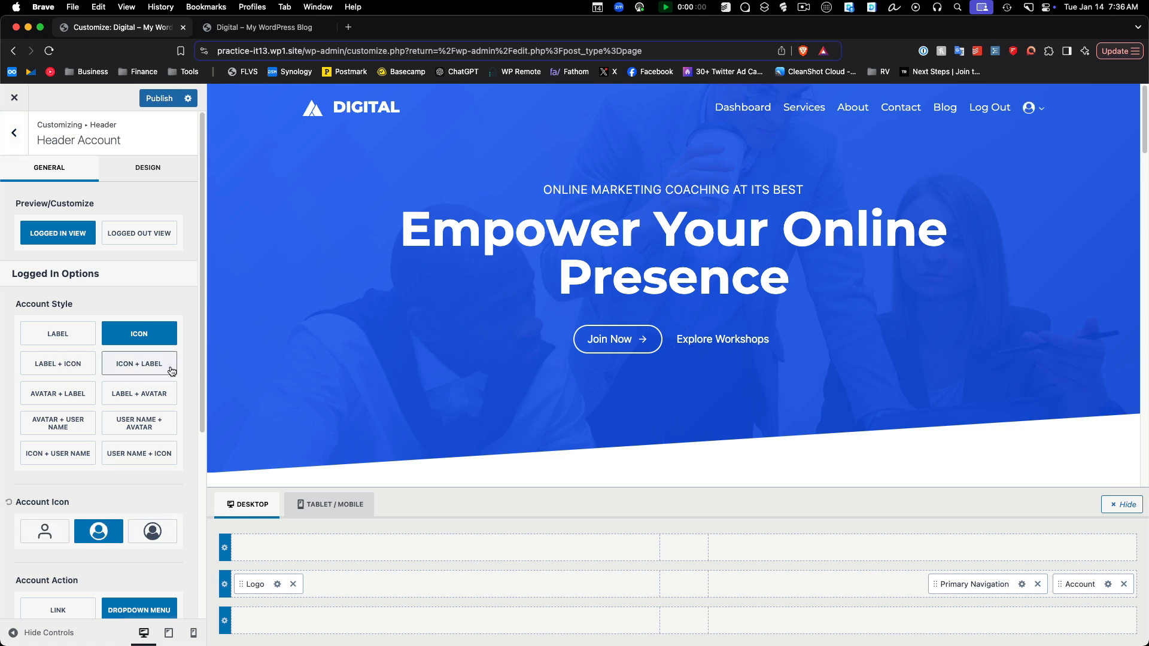
{"action": "left_click", "coordinate": [138, 366]}
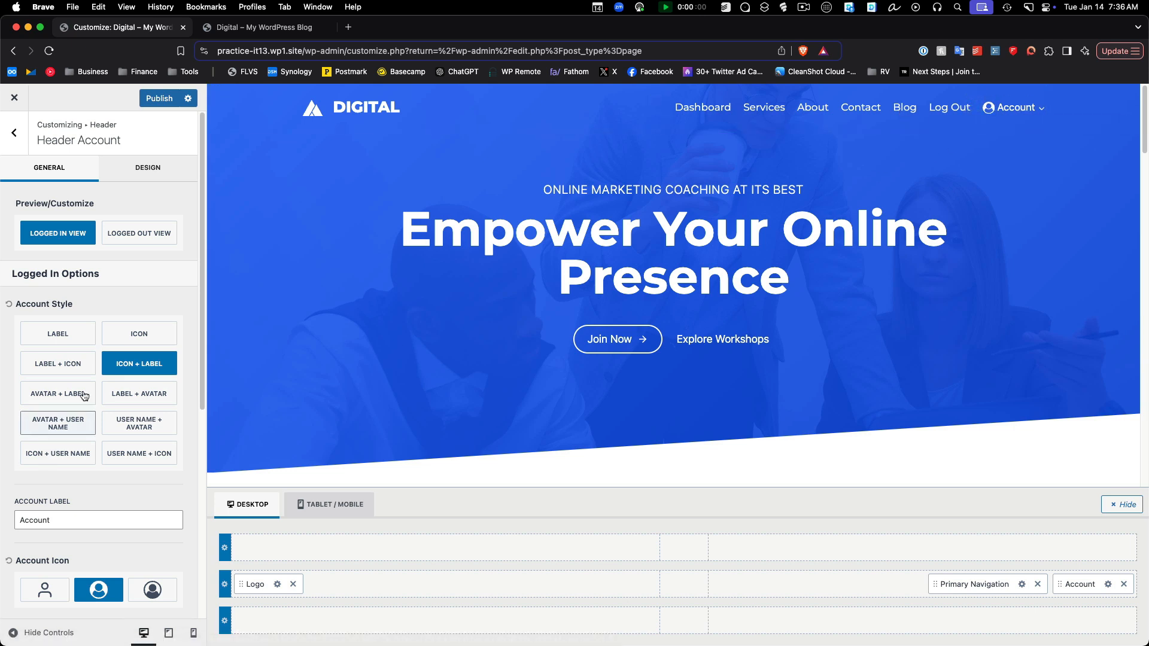
- Set the logged-in account action to Link with /my-account/ as the item link, and open the account item's design settings
{"action": "scroll", "coordinate": [146, 461], "scroll_direction": "down", "scroll_amount": 3}
{"action": "scroll", "coordinate": [145, 469], "scroll_direction": "down", "scroll_amount": 9}
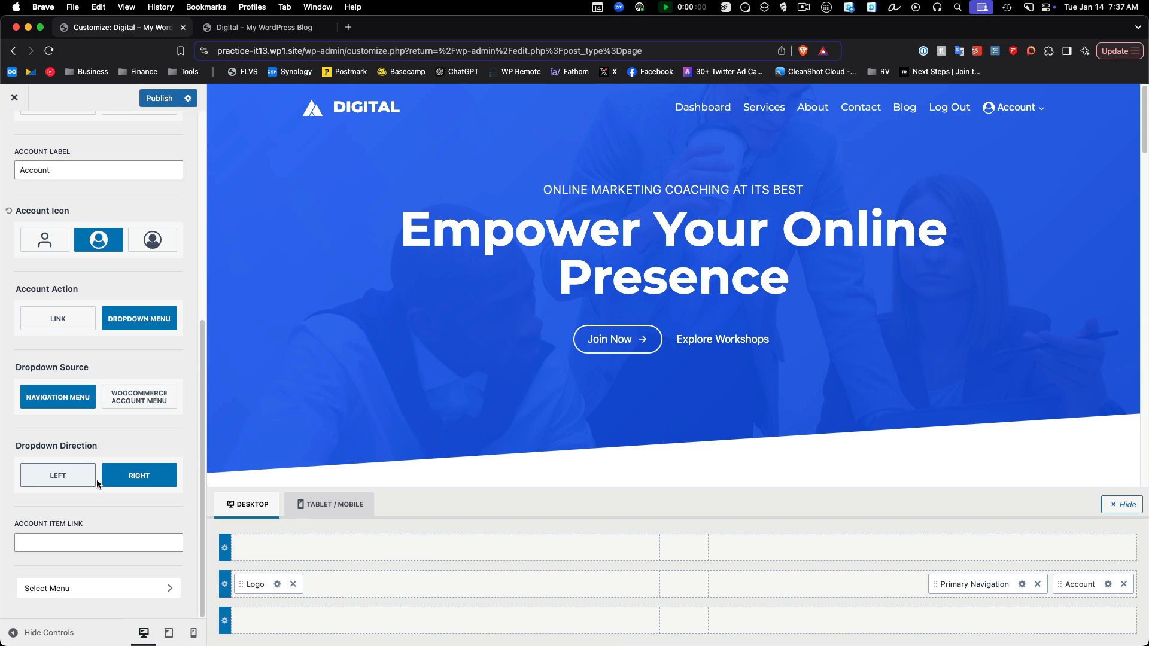
{"action": "scroll", "coordinate": [120, 413], "scroll_direction": "up", "scroll_amount": 1}
{"action": "left_click", "coordinate": [52, 328]}
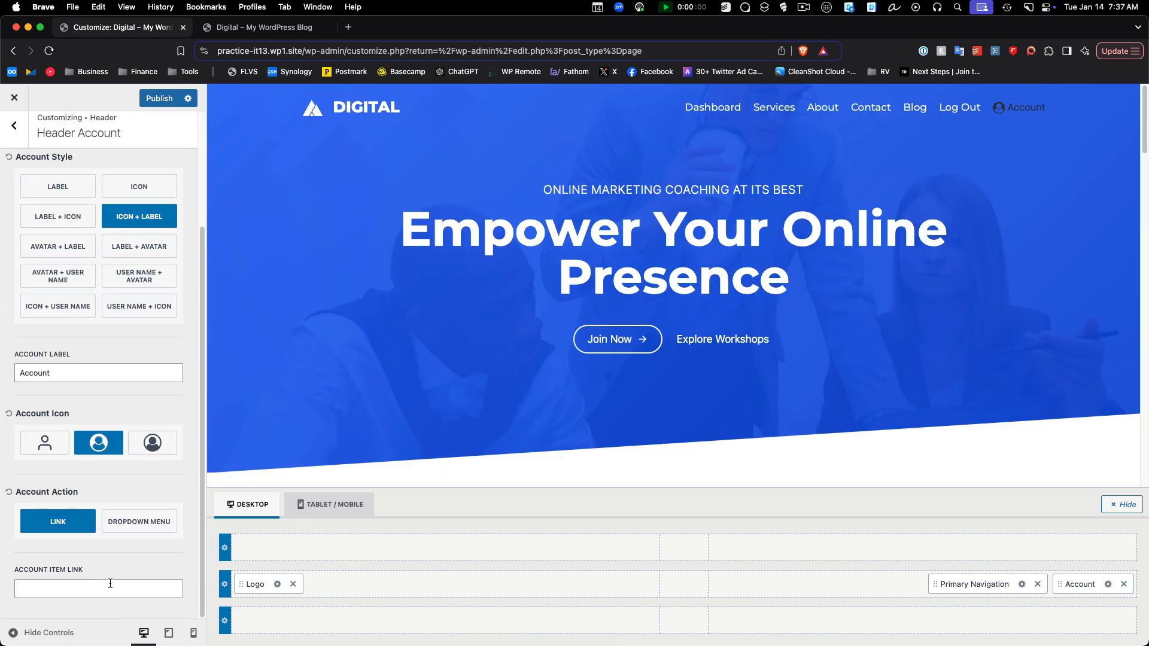
{"action": "left_click", "coordinate": [110, 584]}
{"action": "type", "text": "/my-account/"}
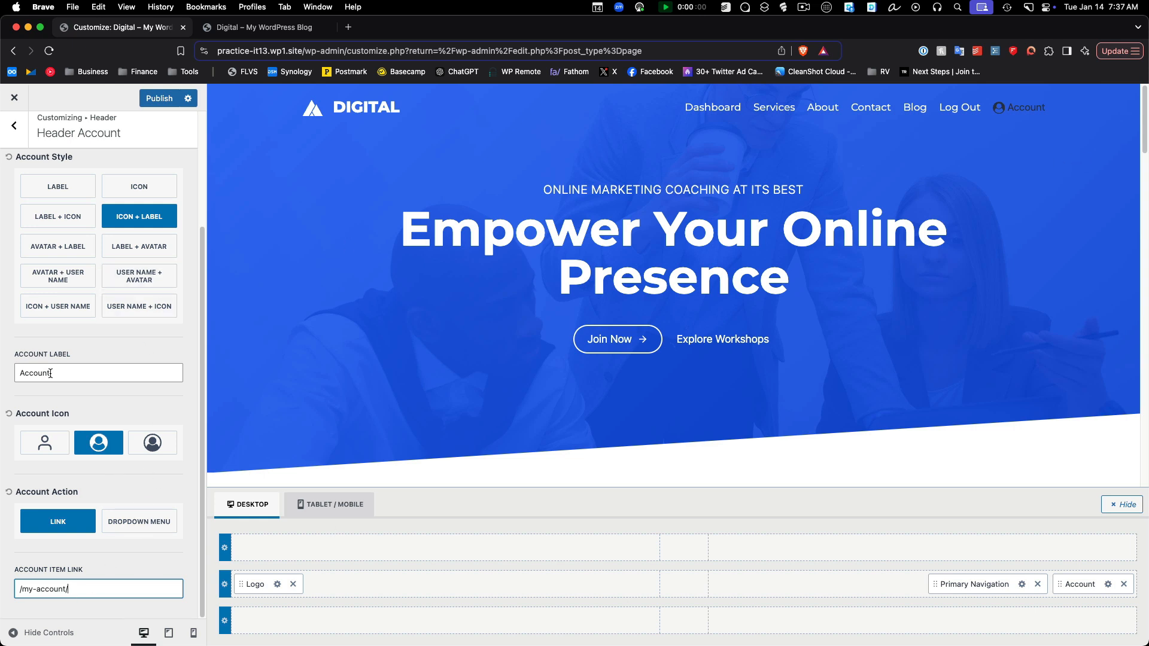
{"action": "scroll", "coordinate": [137, 383], "scroll_direction": "up", "scroll_amount": 3}
{"action": "left_click", "coordinate": [149, 169]}
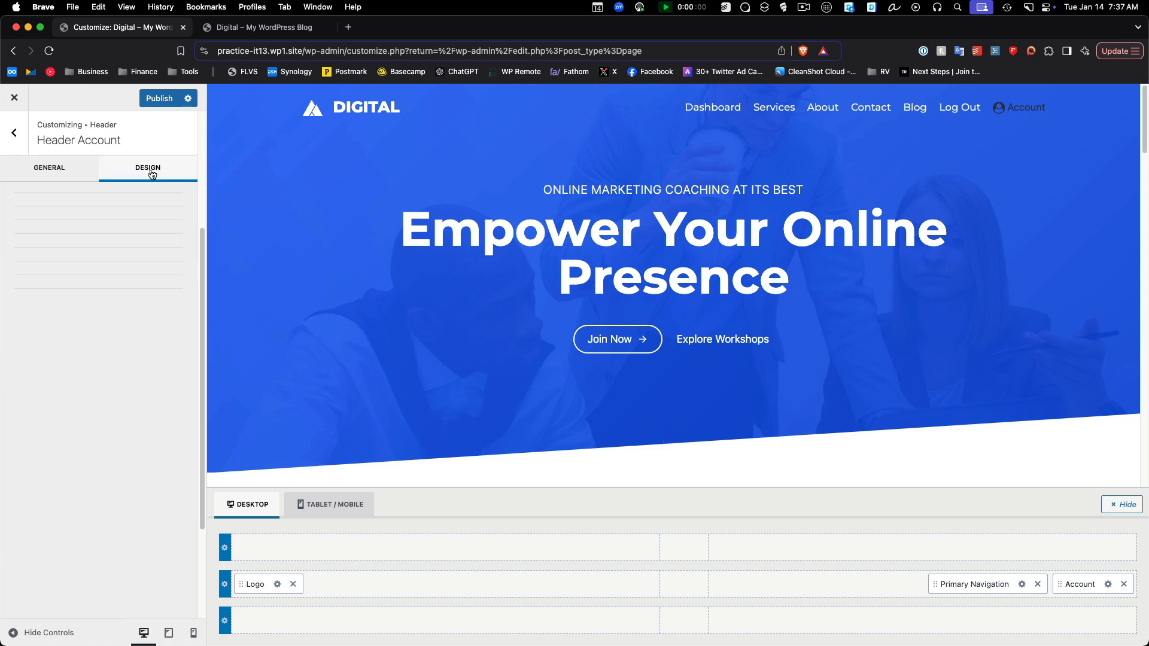
- Try a white background for the logged-in header account item, and reset the background
{"action": "scroll", "coordinate": [149, 169], "scroll_direction": "down", "scroll_amount": 4}
{"action": "left_click", "coordinate": [157, 153]}
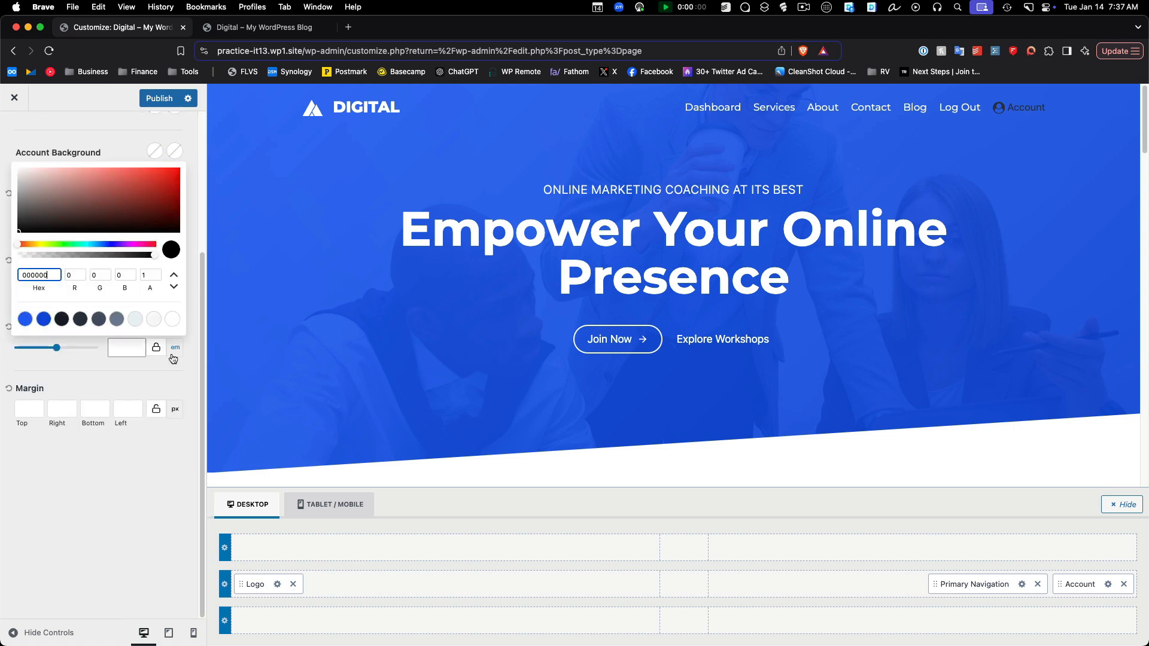
{"action": "left_click", "coordinate": [172, 321]}
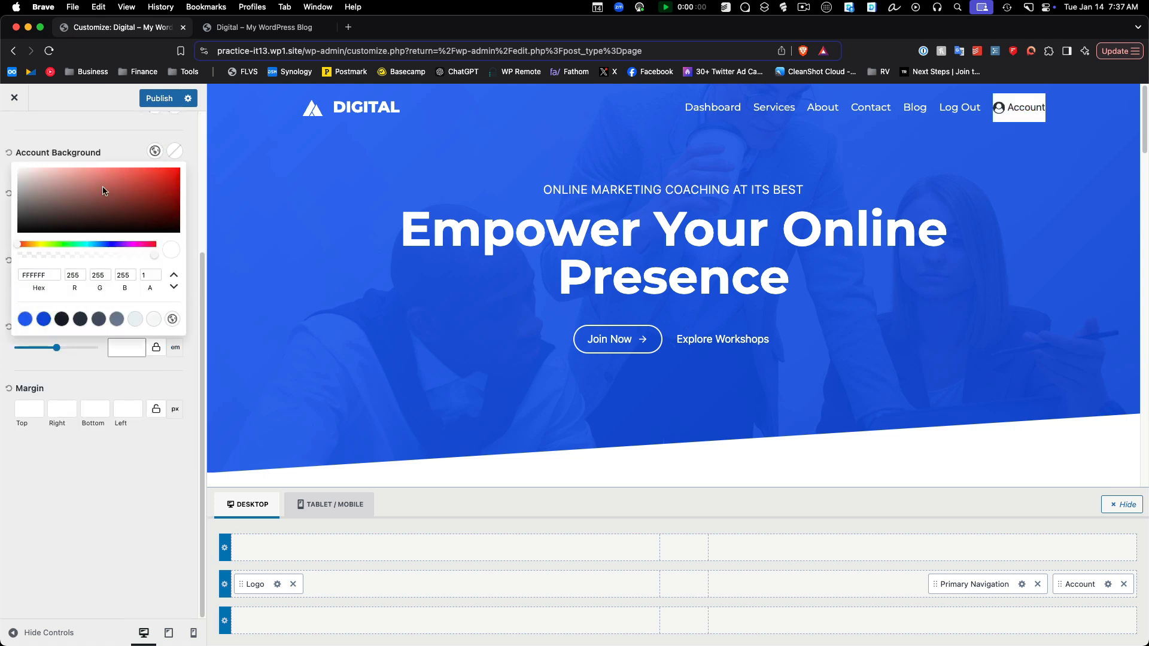
{"action": "left_click", "coordinate": [43, 141]}
{"action": "left_click", "coordinate": [8, 152]}
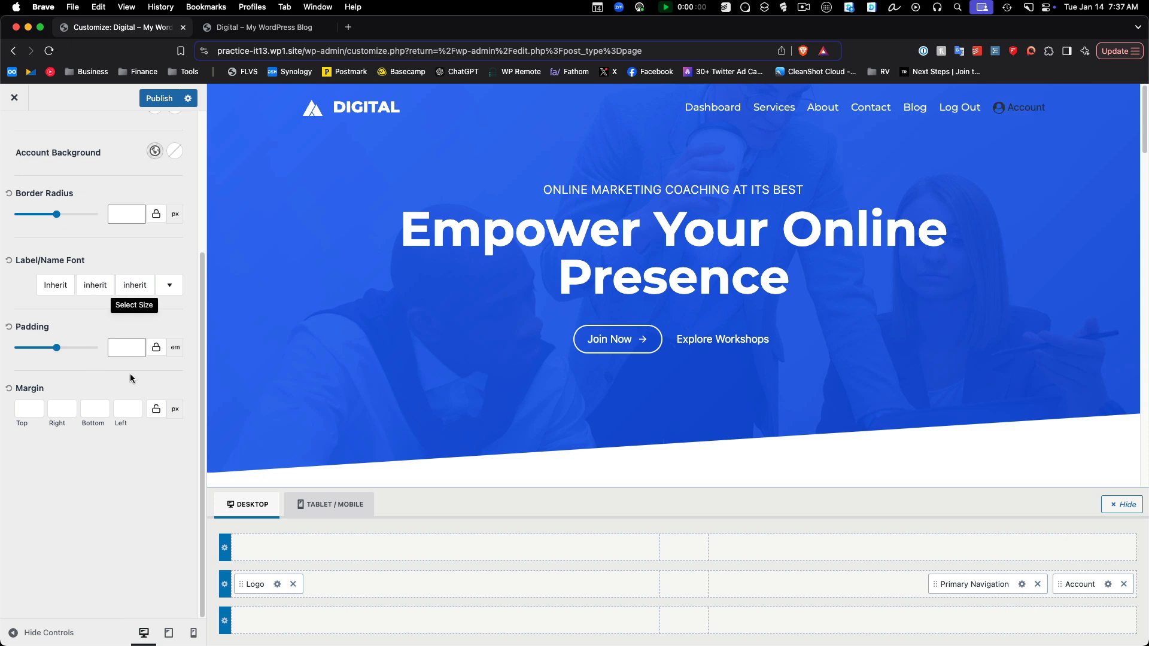
- Set the initial account color of the logged-in header account item to white (FFFFFF)
{"action": "scroll", "coordinate": [128, 371], "scroll_direction": "up", "scroll_amount": 5}
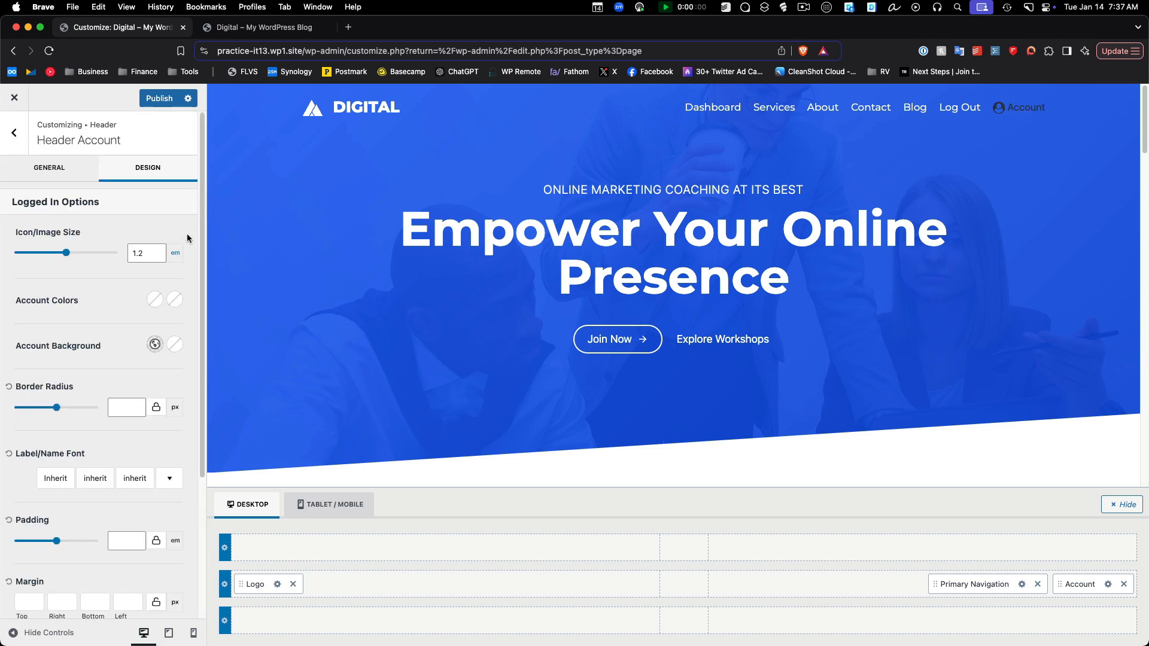
{"action": "left_click", "coordinate": [154, 300]}
{"action": "left_click", "coordinate": [172, 274]}
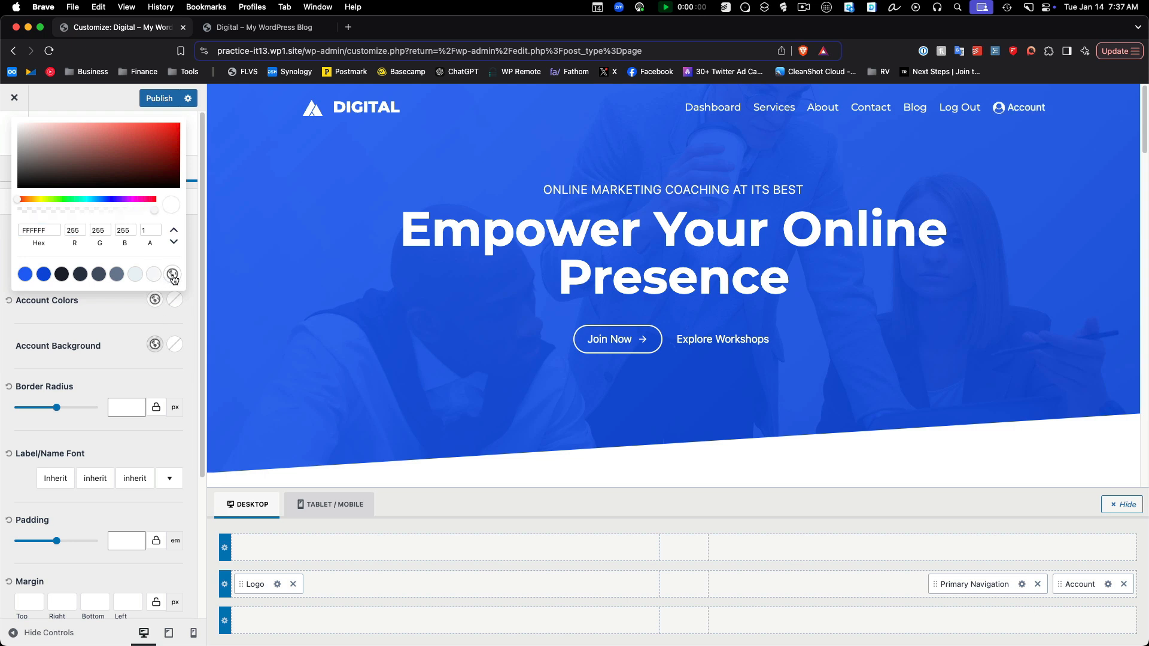
{"action": "left_click", "coordinate": [204, 308]}
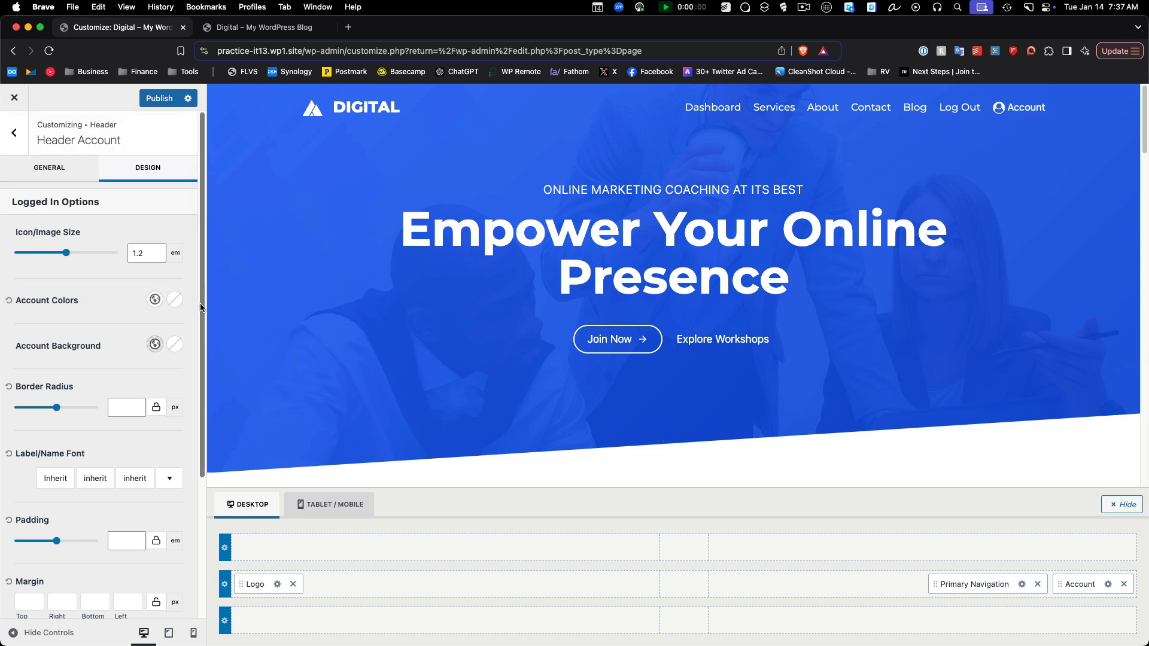
- Configure the account item's logged-out view with the third account icon and the Icon + Label style
{"action": "left_click", "coordinate": [49, 170]}
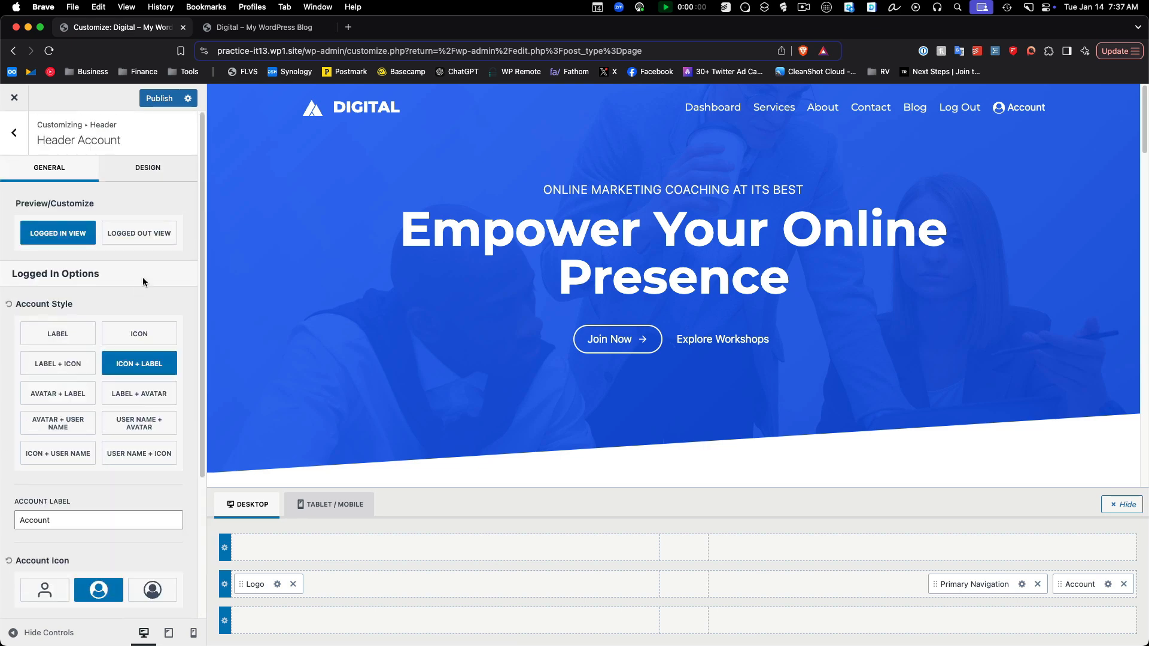
{"action": "left_click", "coordinate": [140, 237]}
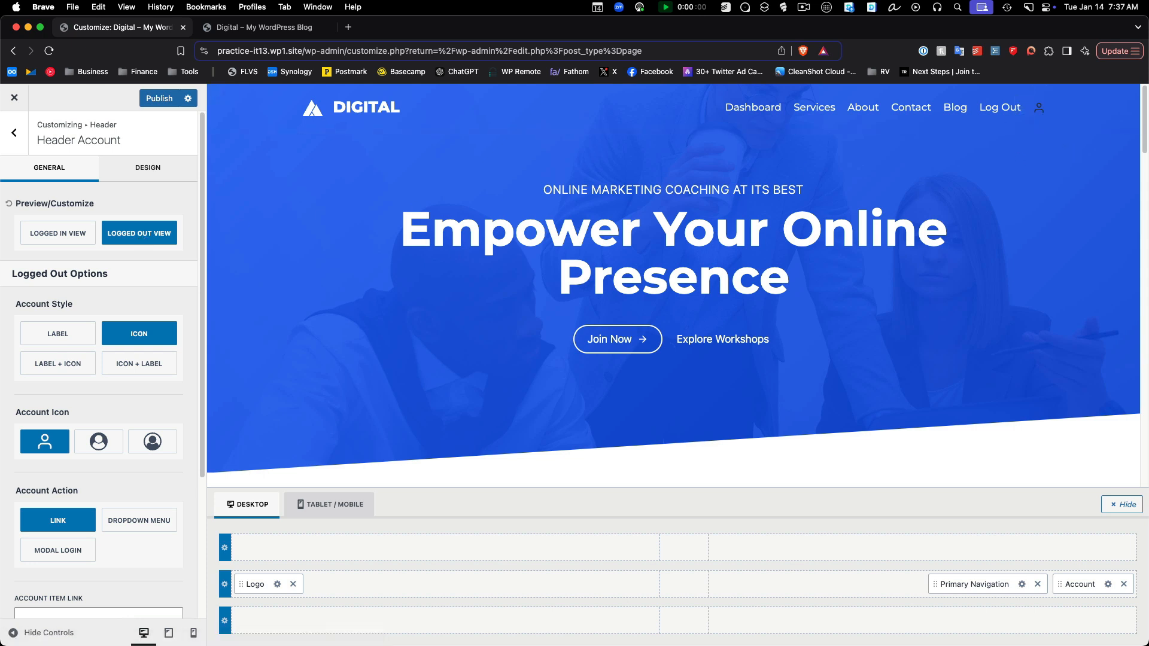
{"action": "left_click", "coordinate": [153, 450]}
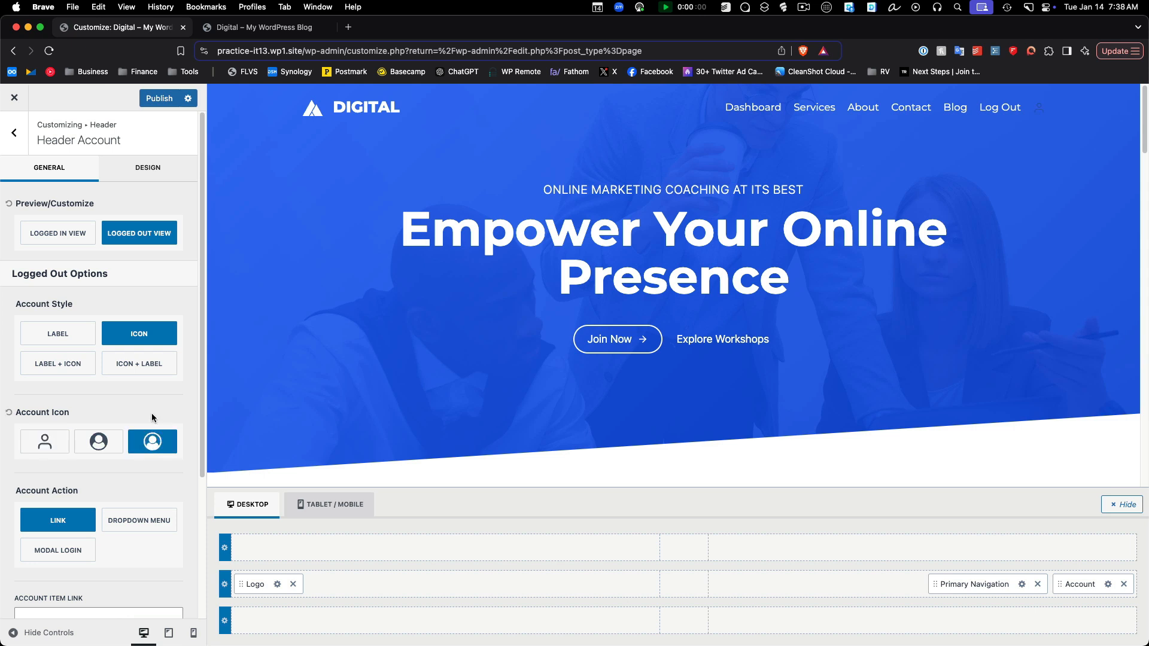
{"action": "left_click", "coordinate": [147, 375]}
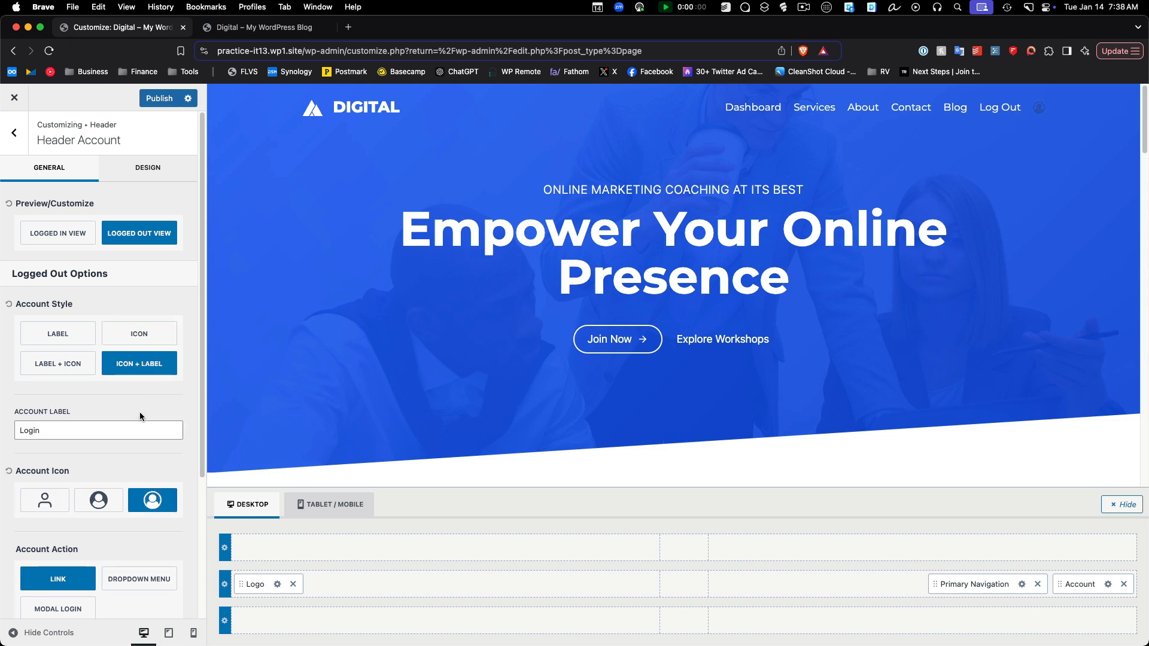
- Set the item link of the logged-out account view to /login/
{"action": "scroll", "coordinate": [127, 465], "scroll_direction": "down", "scroll_amount": 2}
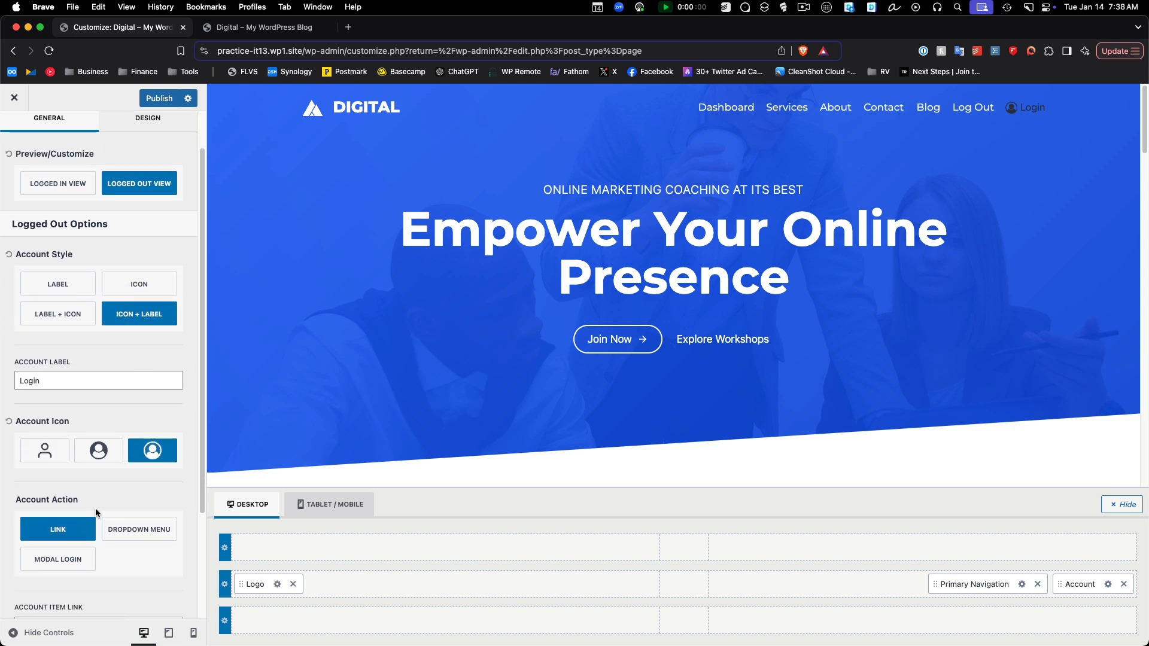
{"action": "scroll", "coordinate": [59, 540], "scroll_direction": "down", "scroll_amount": 4}
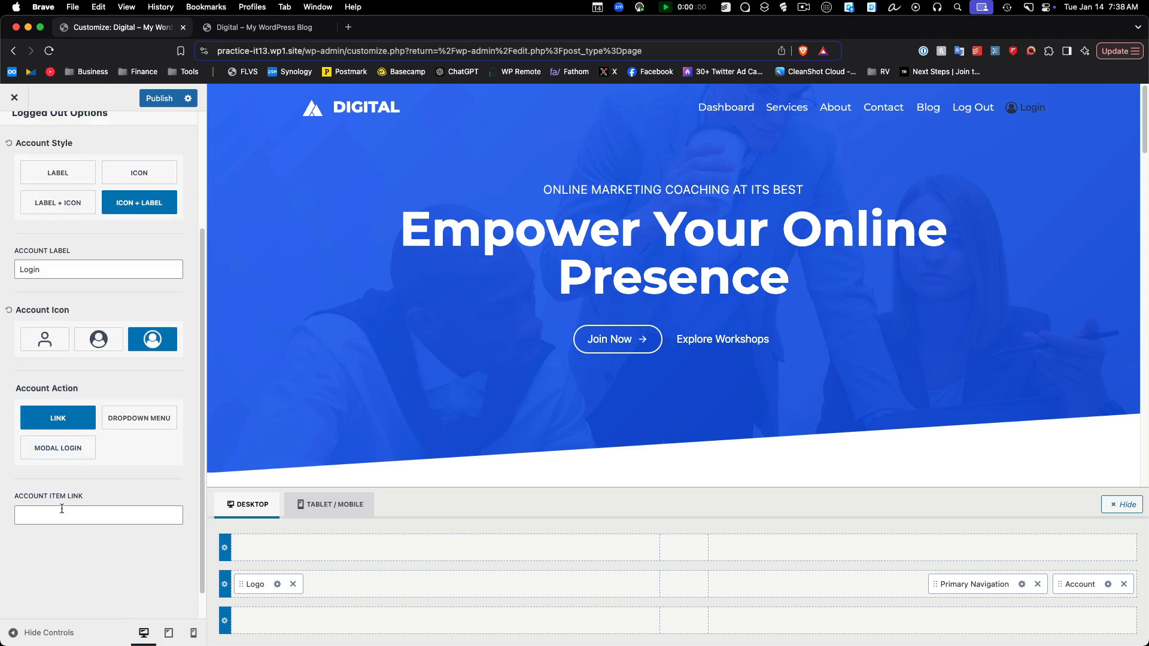
{"action": "left_click", "coordinate": [82, 514]}
{"action": "type", "text": "/login/"}
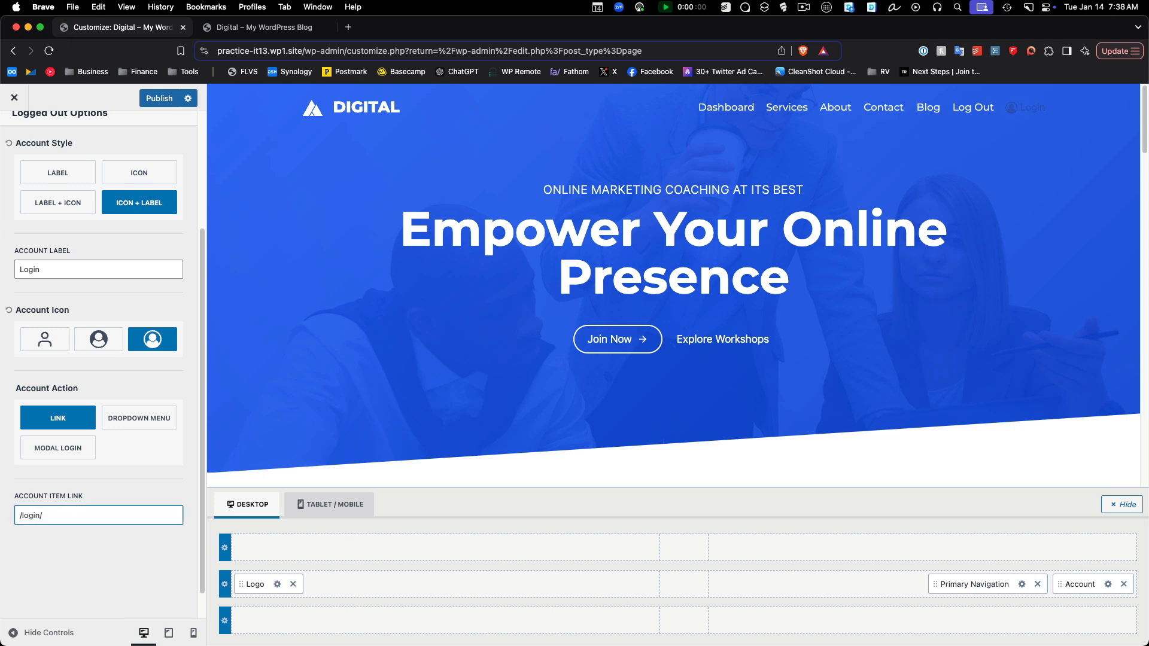
- Set the initial account color of the logged-out header account item to white (FFFFFF)
{"action": "left_click_drag", "start_coordinate": [18, 513], "coordinate": [53, 535]}
{"action": "left_click", "coordinate": [53, 542]}
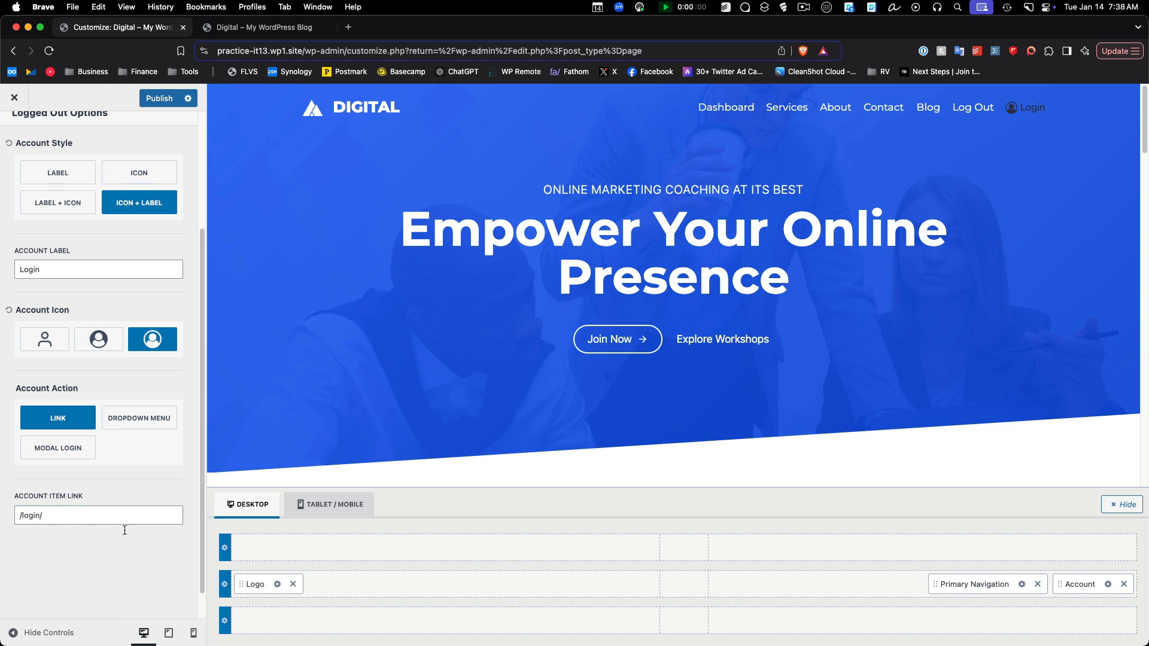
{"action": "scroll", "coordinate": [117, 547], "scroll_direction": "up", "scroll_amount": 2}
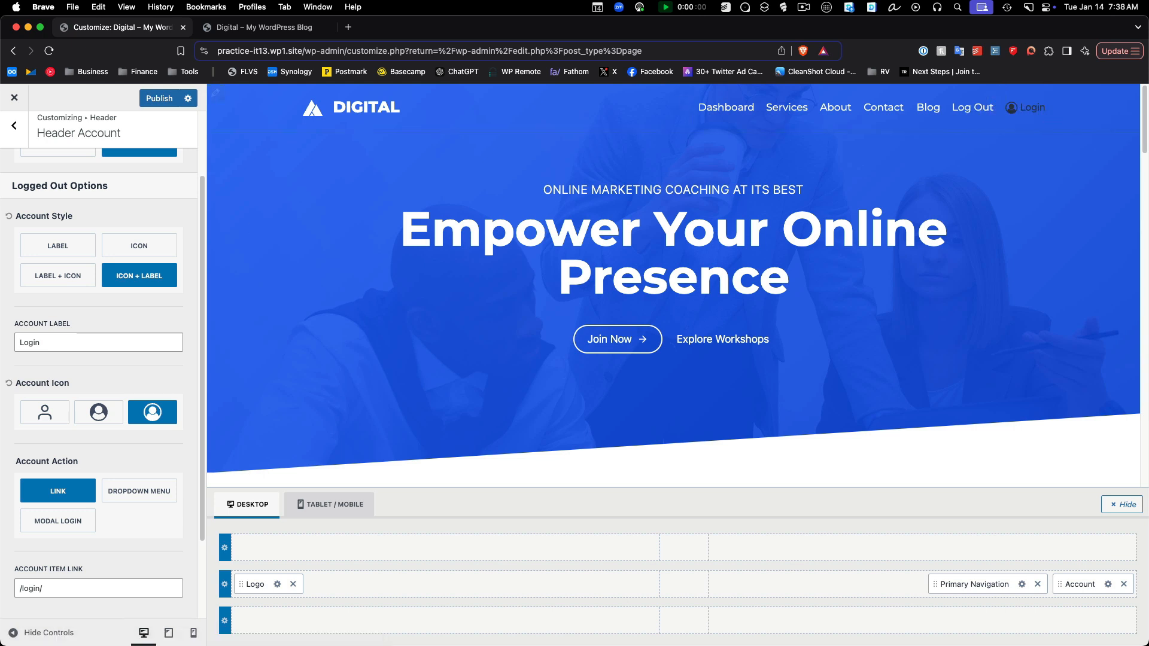
{"action": "scroll", "coordinate": [106, 365], "scroll_direction": "up", "scroll_amount": 3}
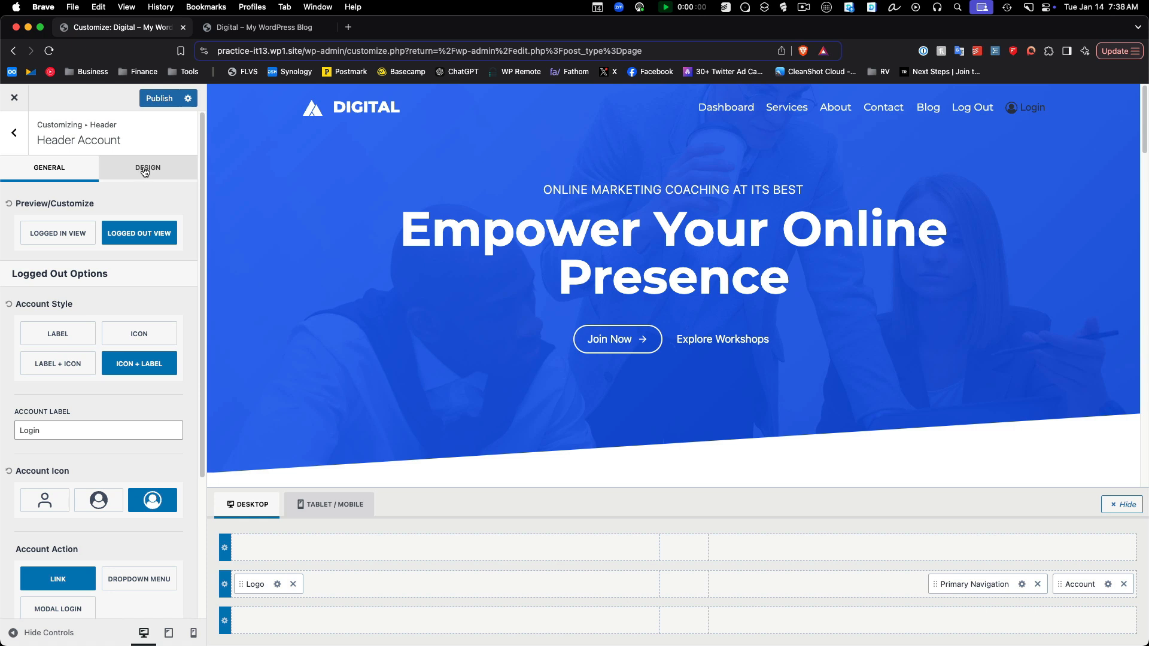
{"action": "left_click", "coordinate": [146, 172]}
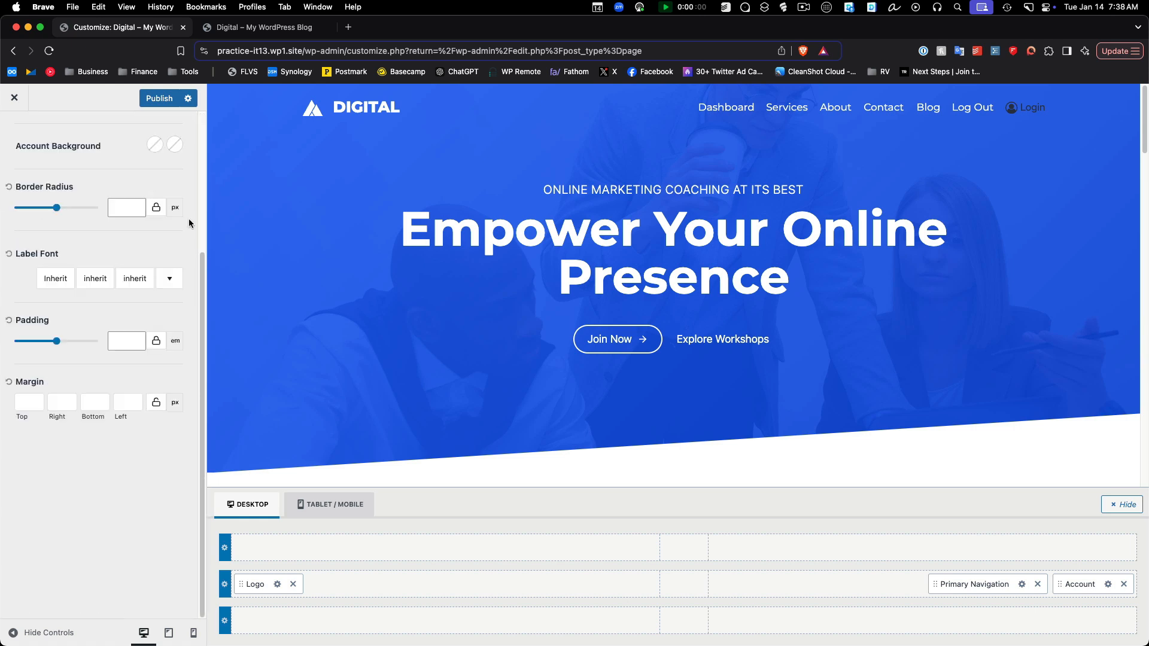
{"action": "scroll", "coordinate": [157, 264], "scroll_direction": "up", "scroll_amount": 6}
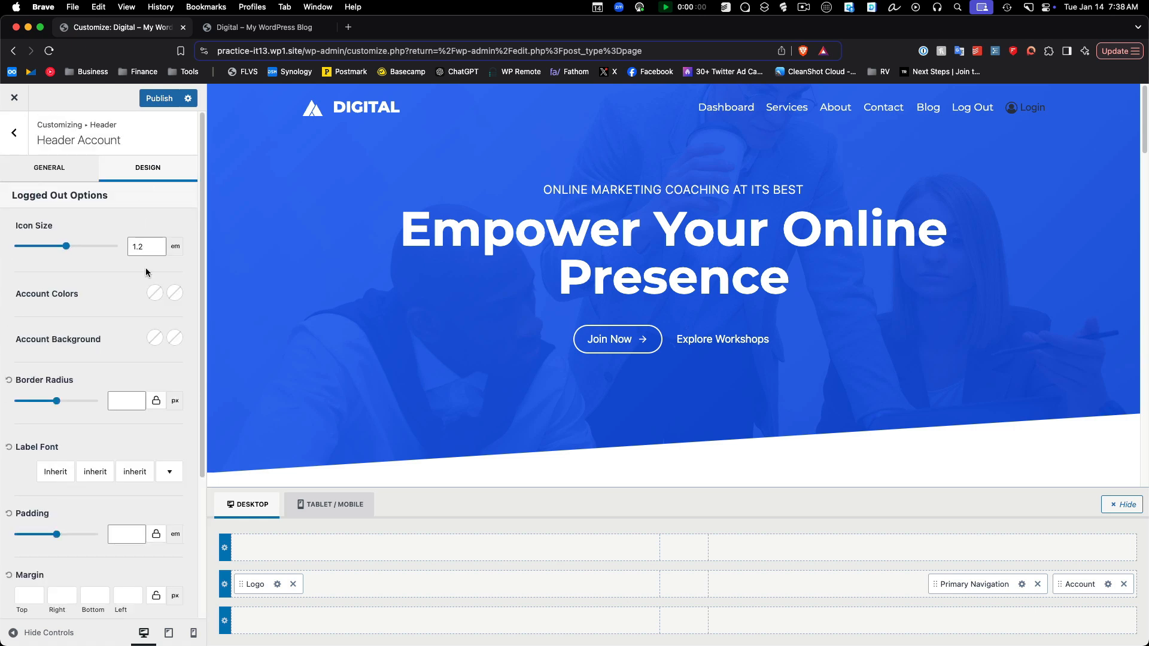
{"action": "left_click", "coordinate": [155, 294]}
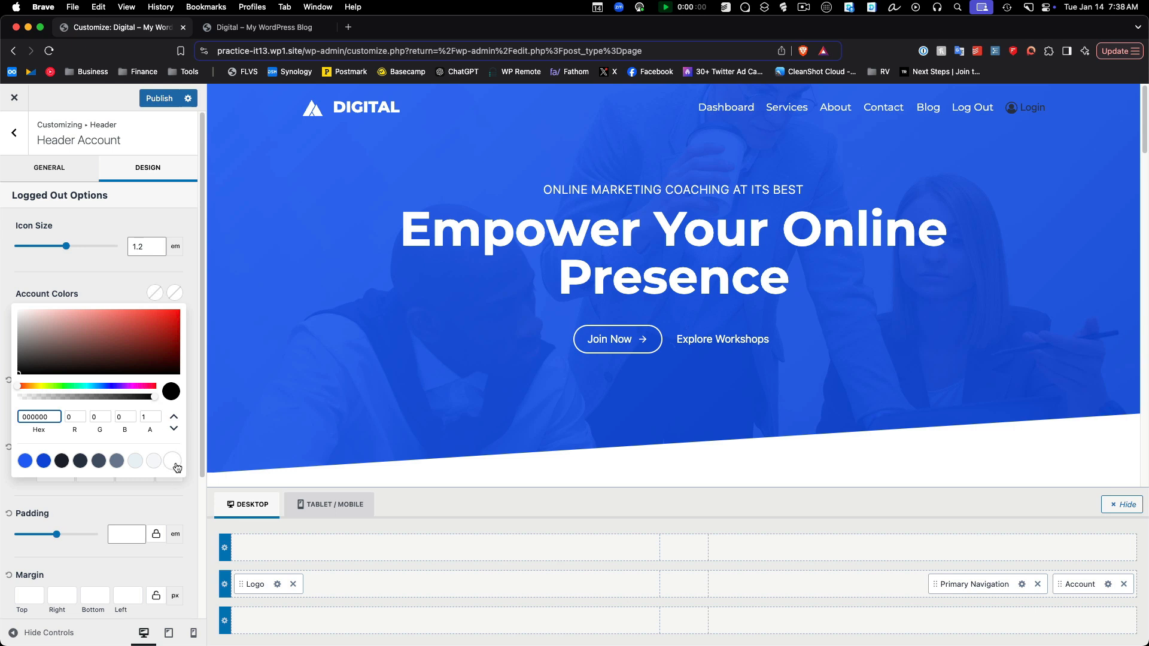
{"action": "left_click", "coordinate": [174, 464]}
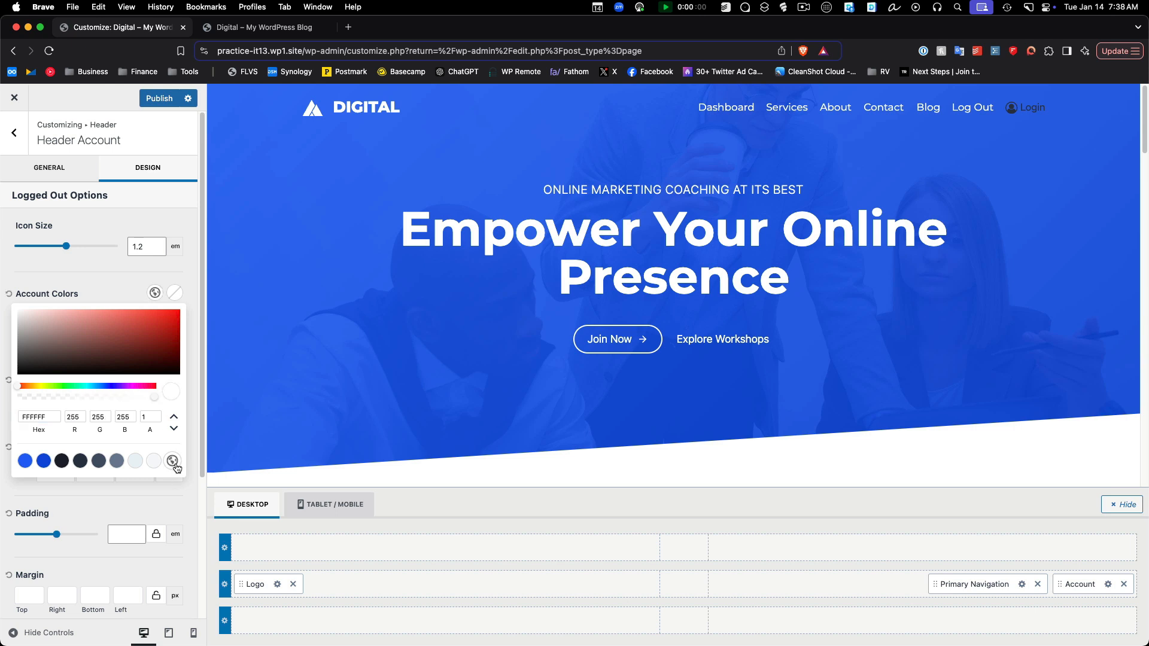
{"action": "left_click", "coordinate": [181, 270]}
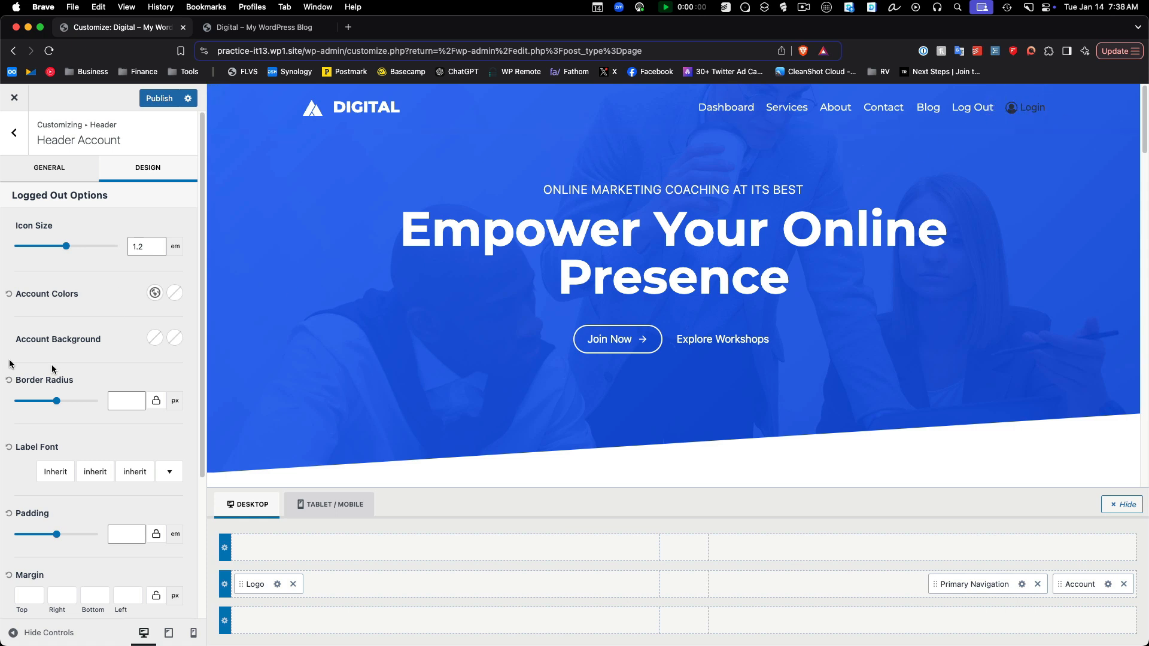
- Publish the logged-out account styling and reload the live homepage to check its header
{"action": "left_click", "coordinate": [158, 99]}
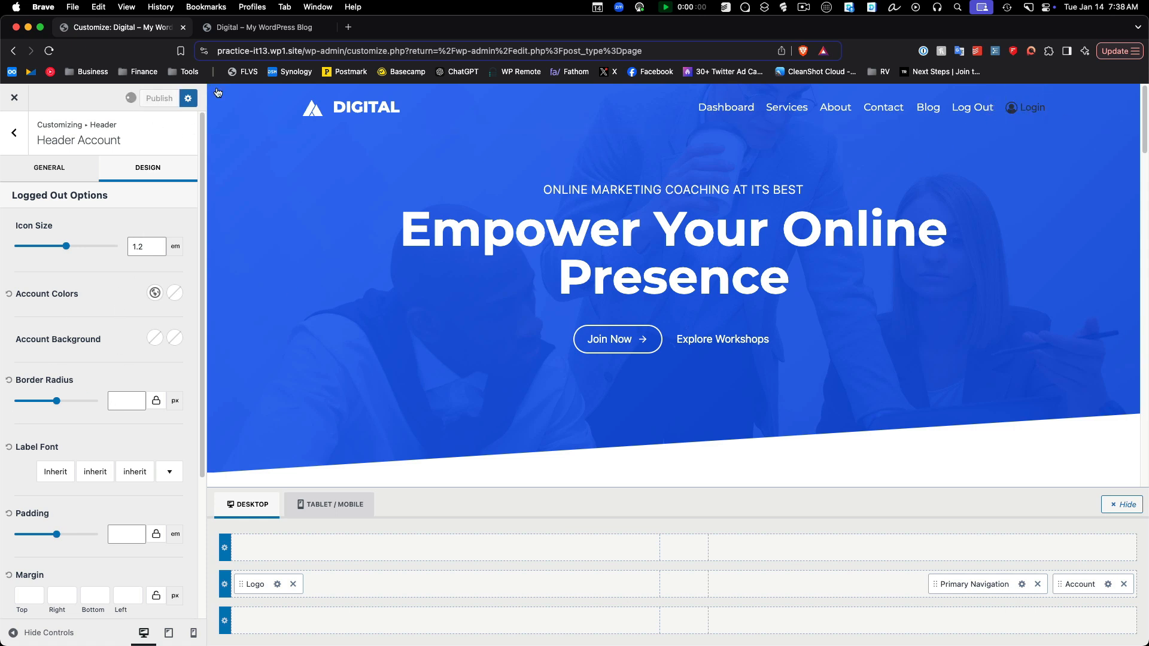
{"action": "left_click", "coordinate": [259, 28]}
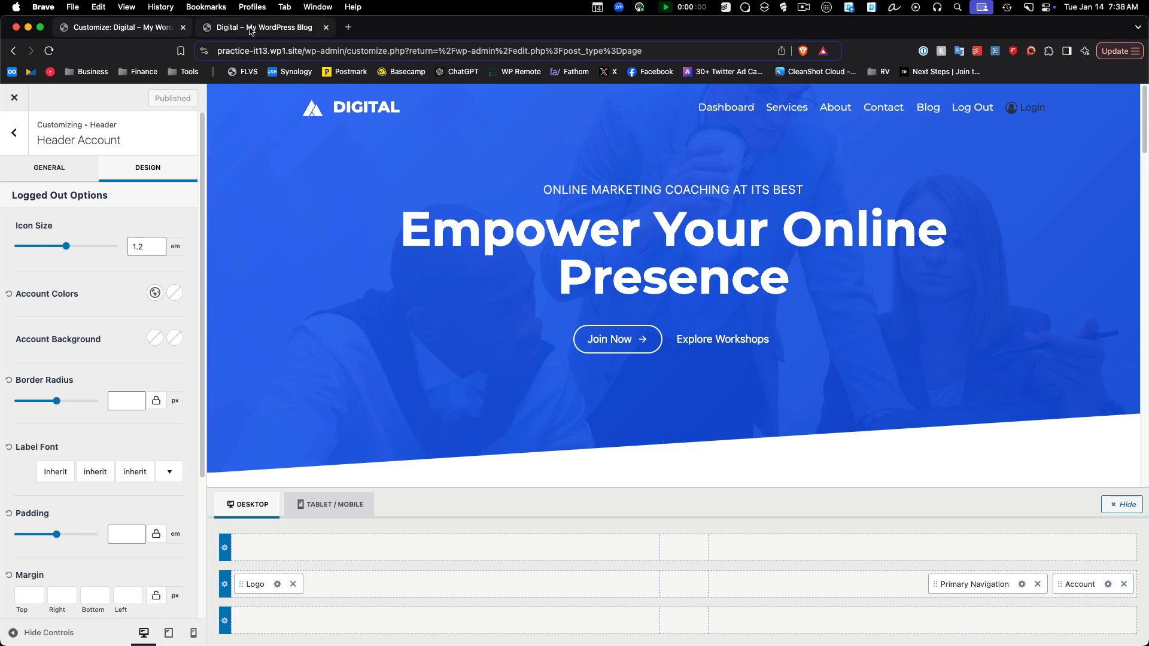
{"action": "key", "text": "super+r"}
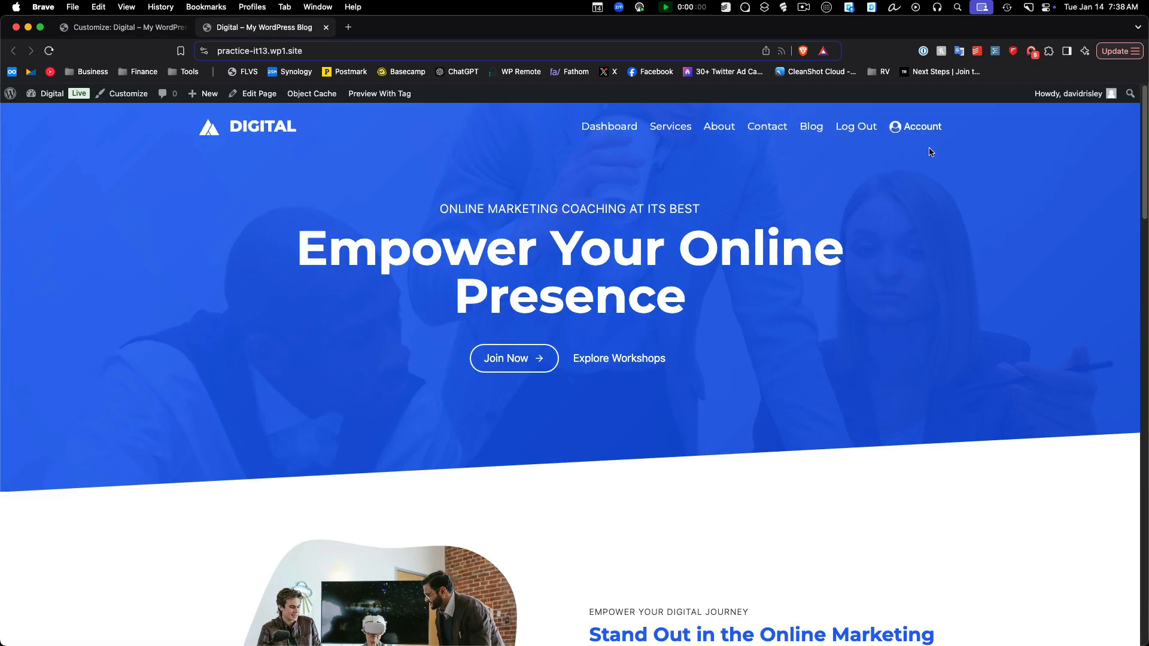
- Add a Divider element to the main desktop header row between Primary Navigation and Account
{"action": "left_click", "coordinate": [136, 31]}
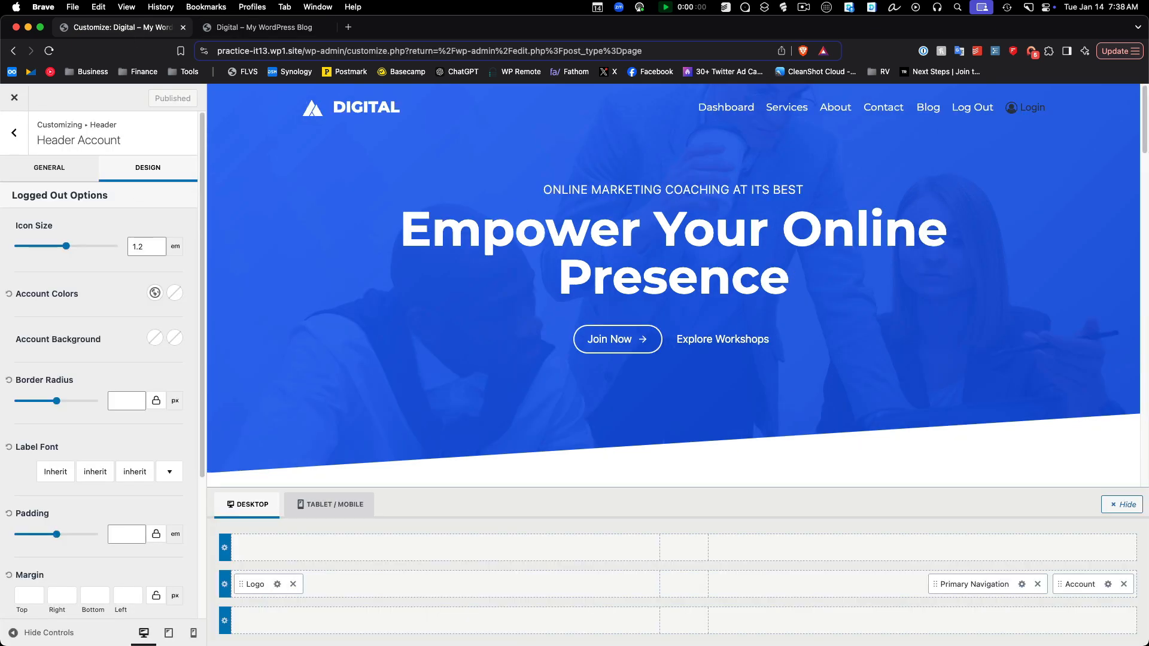
{"action": "left_click", "coordinate": [14, 133]}
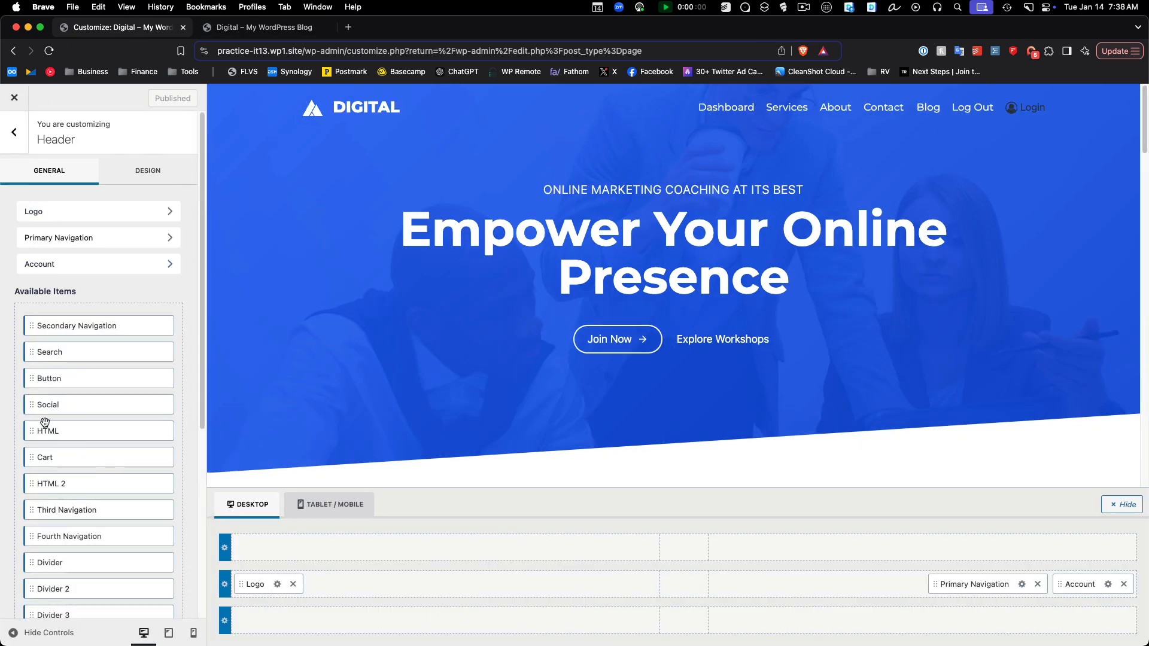
{"action": "scroll", "coordinate": [72, 470], "scroll_direction": "down", "scroll_amount": 1}
{"action": "left_click_drag", "start_coordinate": [46, 543], "coordinate": [1021, 590]}
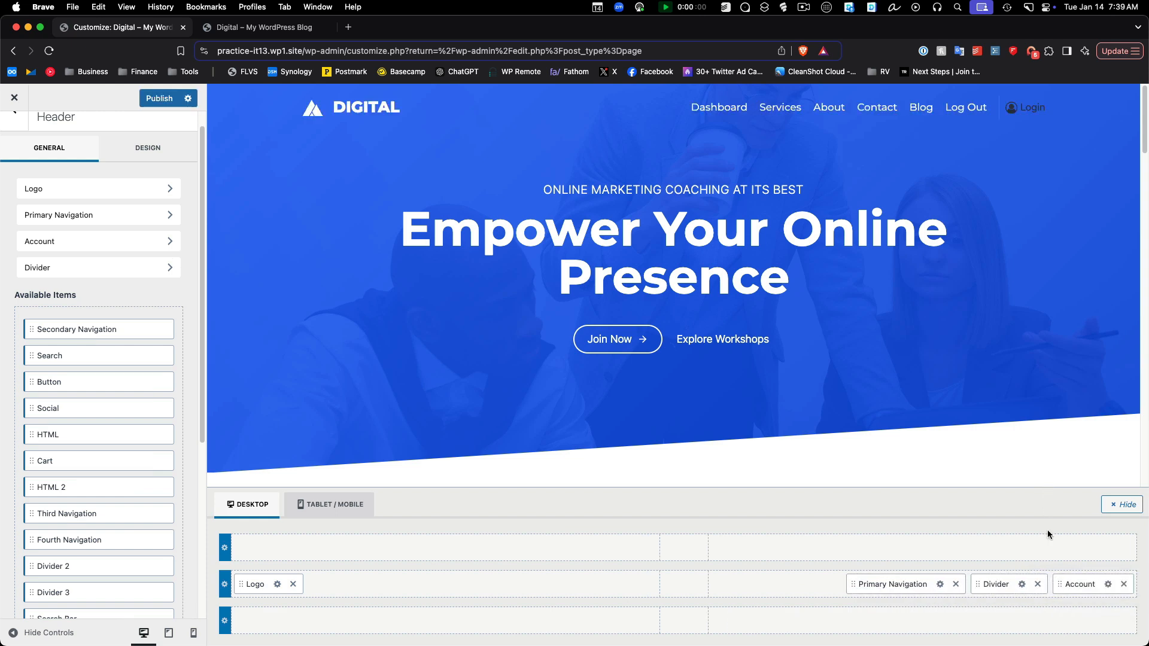
- Set the header divider's color to the off-white palette color F7FAFC
{"action": "left_click", "coordinate": [1021, 584]}
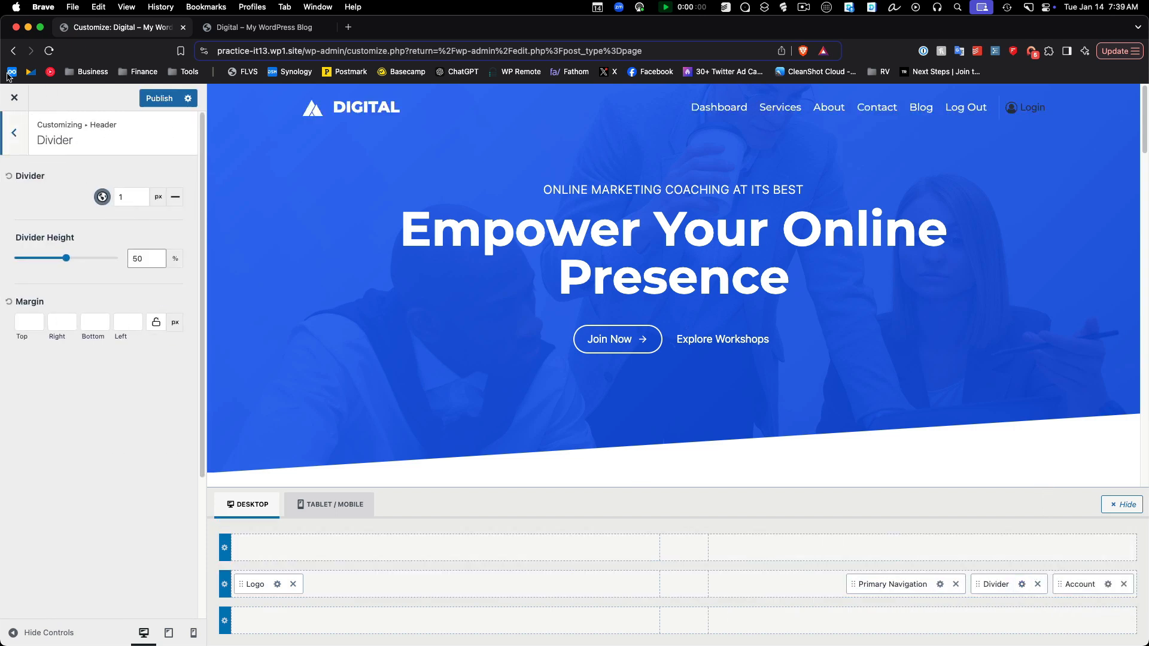
{"action": "left_click", "coordinate": [102, 197]}
{"action": "left_click", "coordinate": [153, 365]}
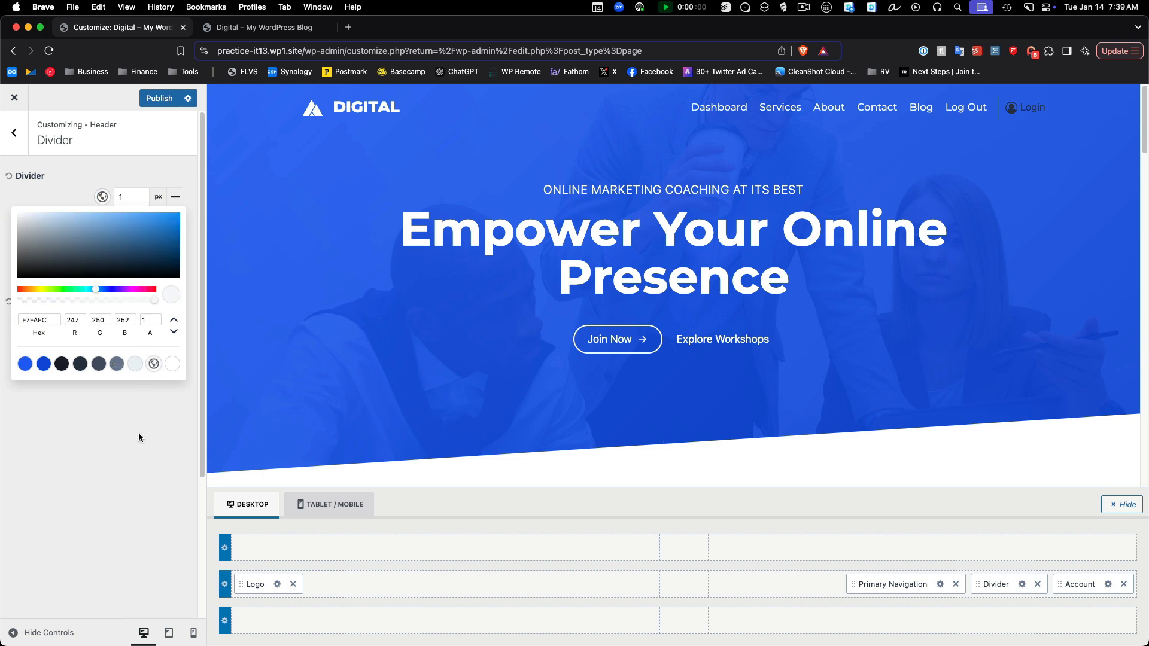
{"action": "left_click", "coordinate": [132, 479]}
- Publish the header divider and reload the live homepage to check it beside the account item
{"action": "left_click", "coordinate": [149, 103]}
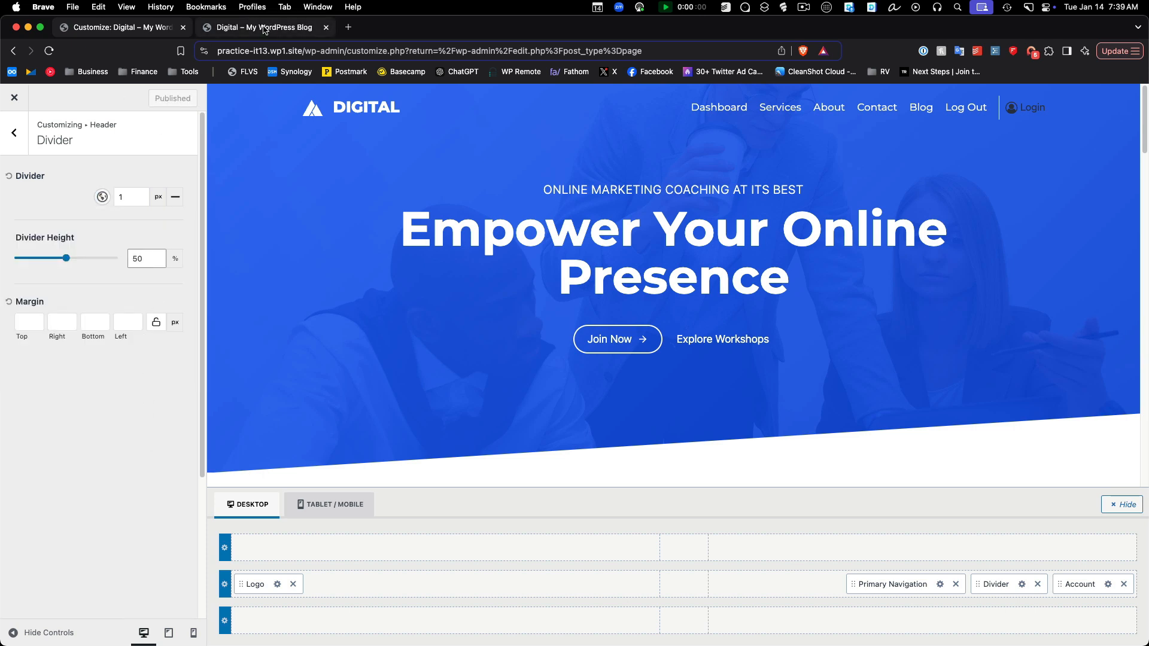
{"action": "left_click", "coordinate": [264, 30]}
{"action": "key", "text": "super+r"}
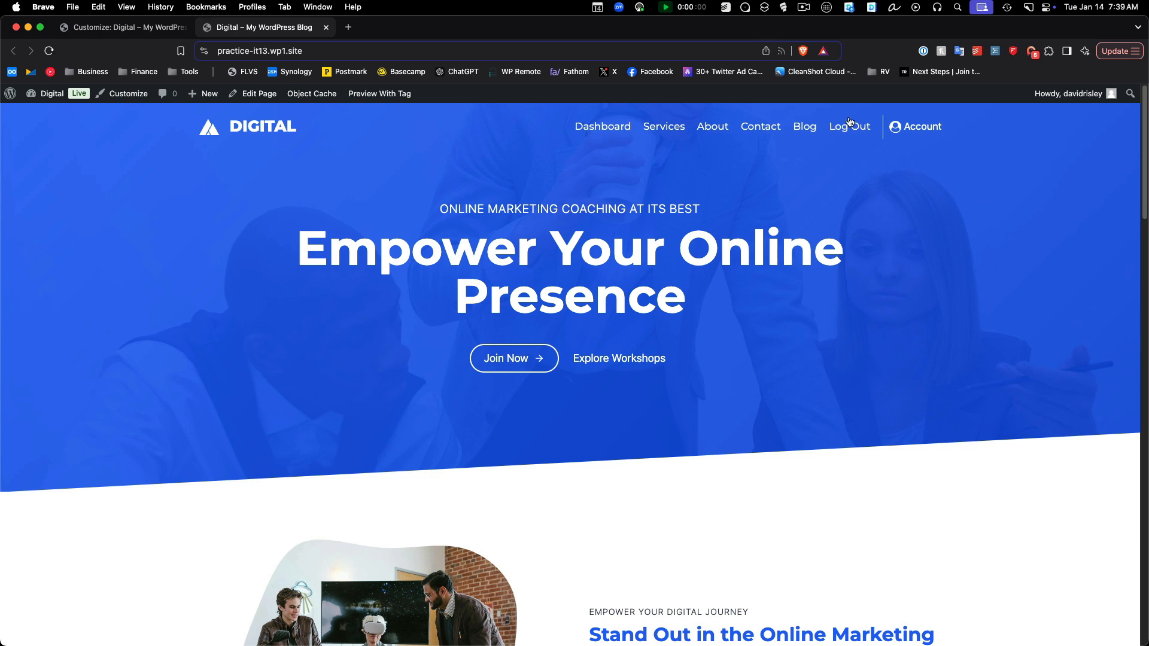
- Remove the Log In / Log Out item from the Main menu and save the menu
{"action": "left_click", "coordinate": [120, 27]}
{"action": "left_click", "coordinate": [17, 97]}
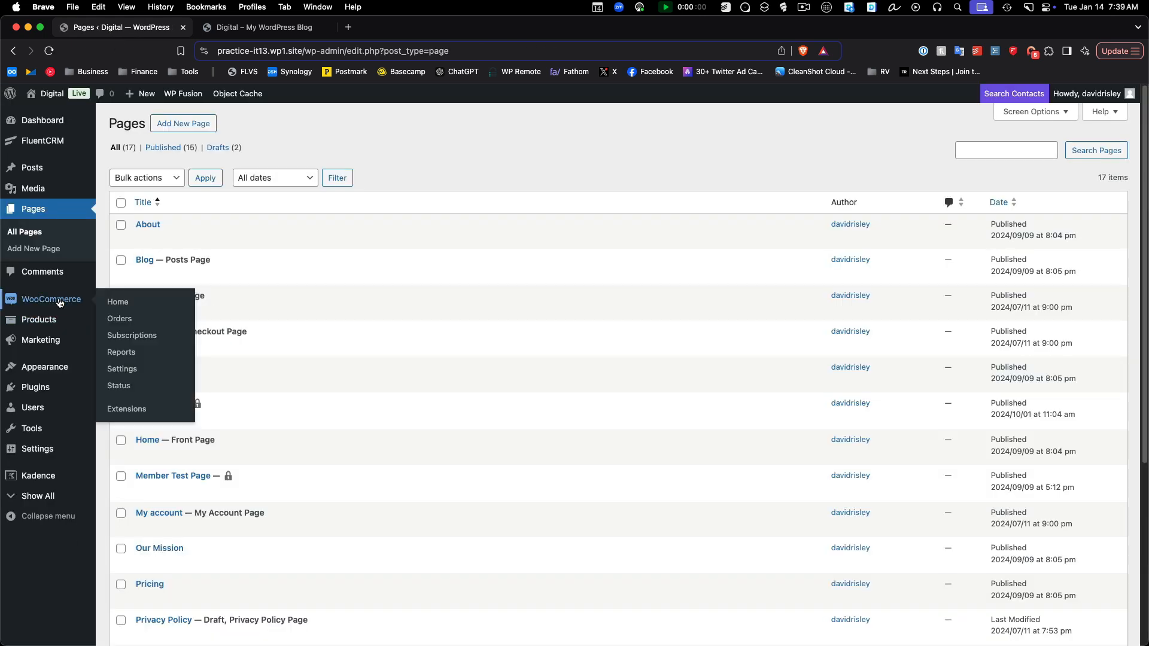
{"action": "mouse_move", "coordinate": [45, 367]}
{"action": "left_click", "coordinate": [126, 423]}
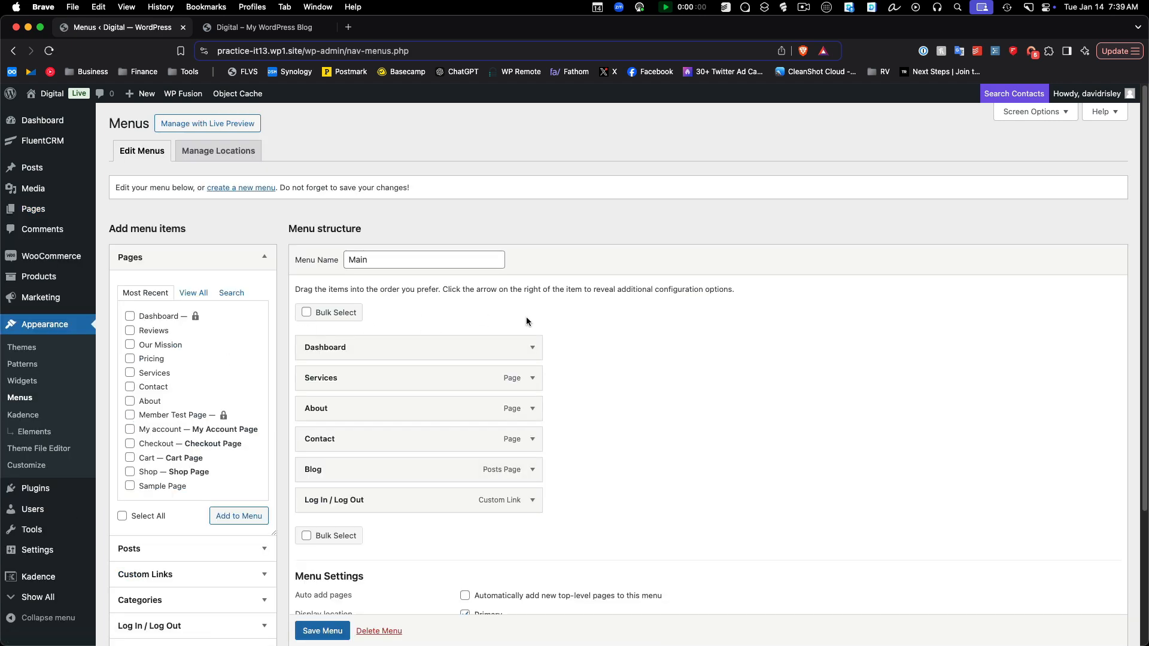
{"action": "scroll", "coordinate": [673, 354], "scroll_direction": "down", "scroll_amount": 1}
{"action": "left_click", "coordinate": [533, 469]}
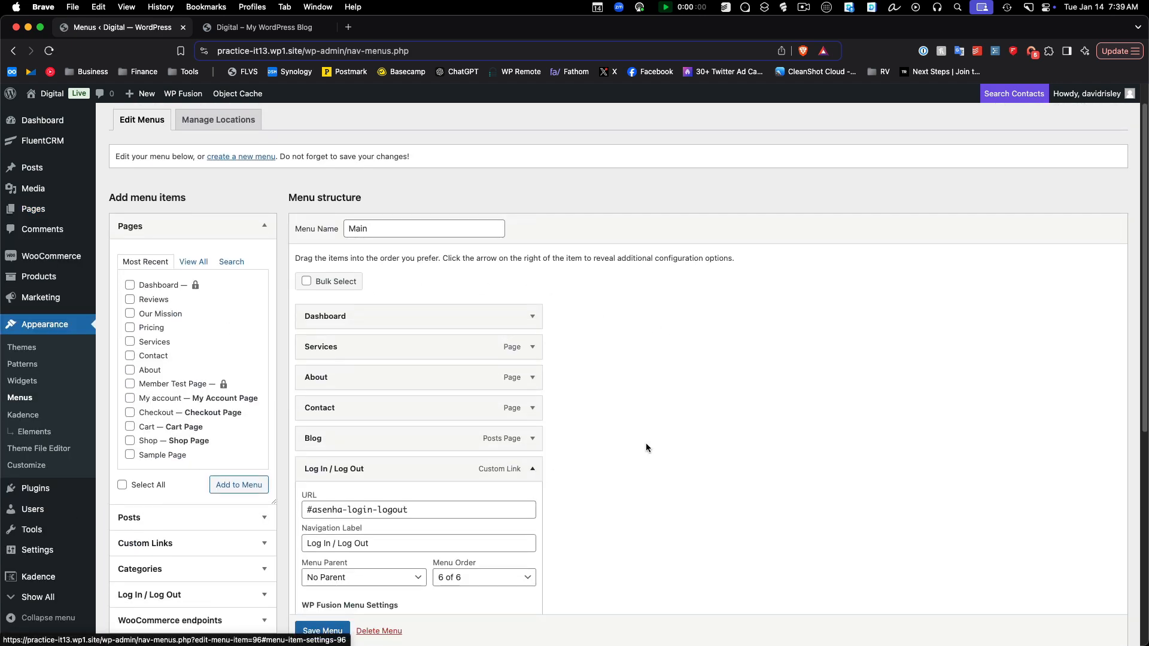
{"action": "scroll", "coordinate": [440, 484], "scroll_direction": "down", "scroll_amount": 5}
{"action": "left_click", "coordinate": [325, 508]}
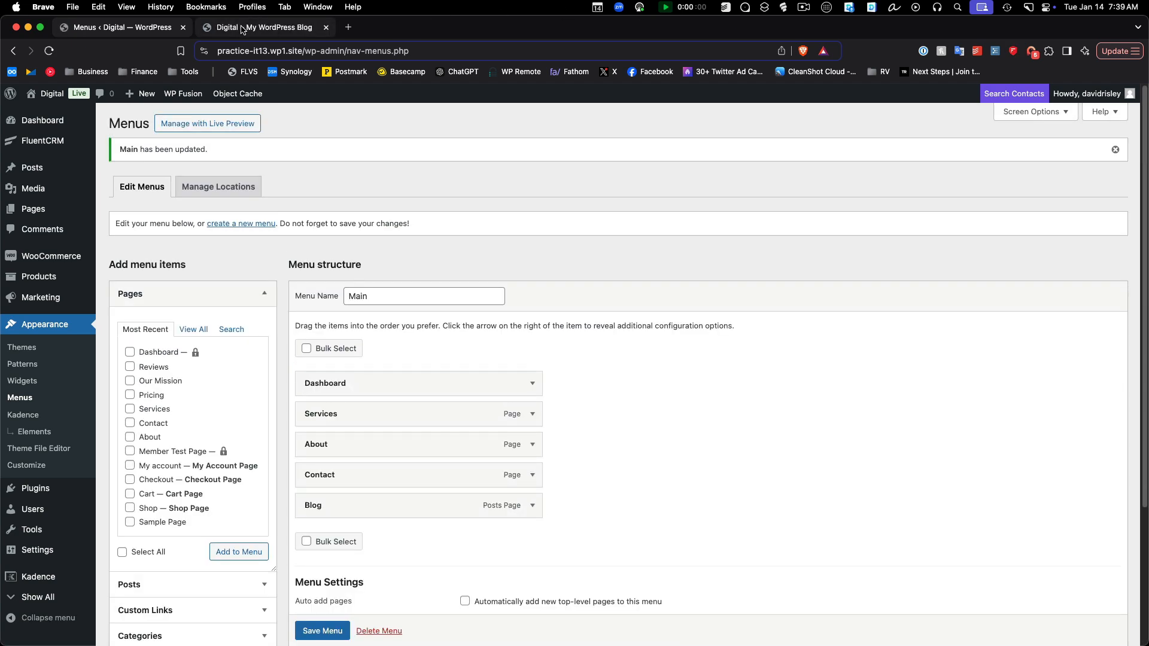
- Reload the homepage and compare its header navigation in the logged-in and logged-out browser windows
{"action": "left_click", "coordinate": [242, 29]}
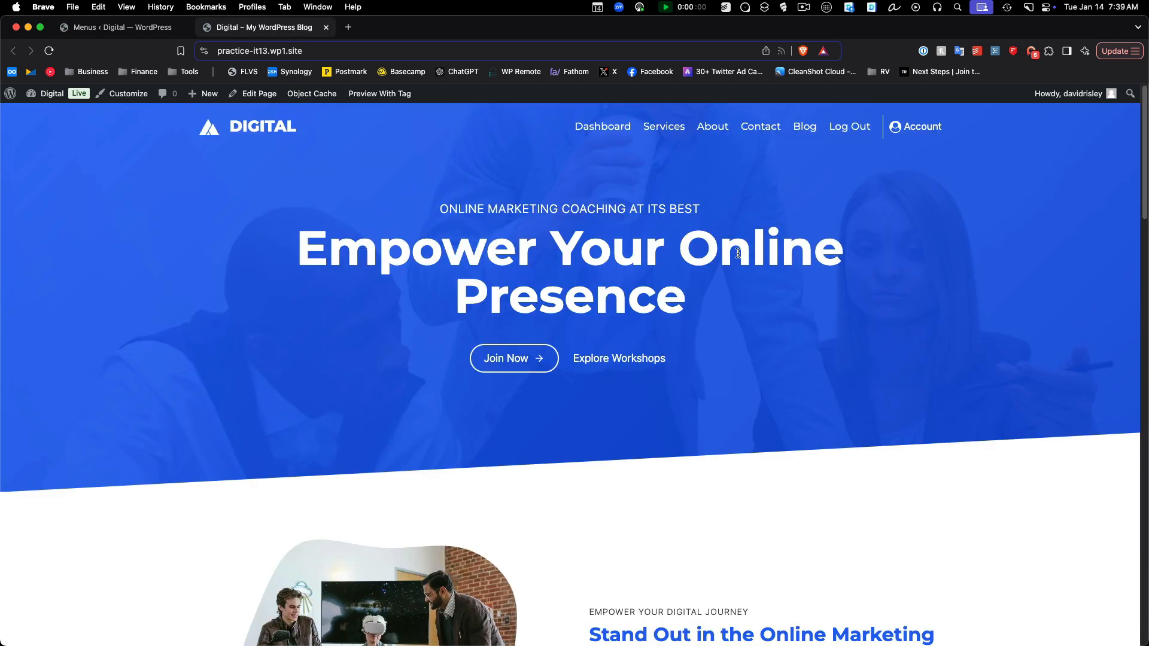
{"action": "key", "text": "super+r"}
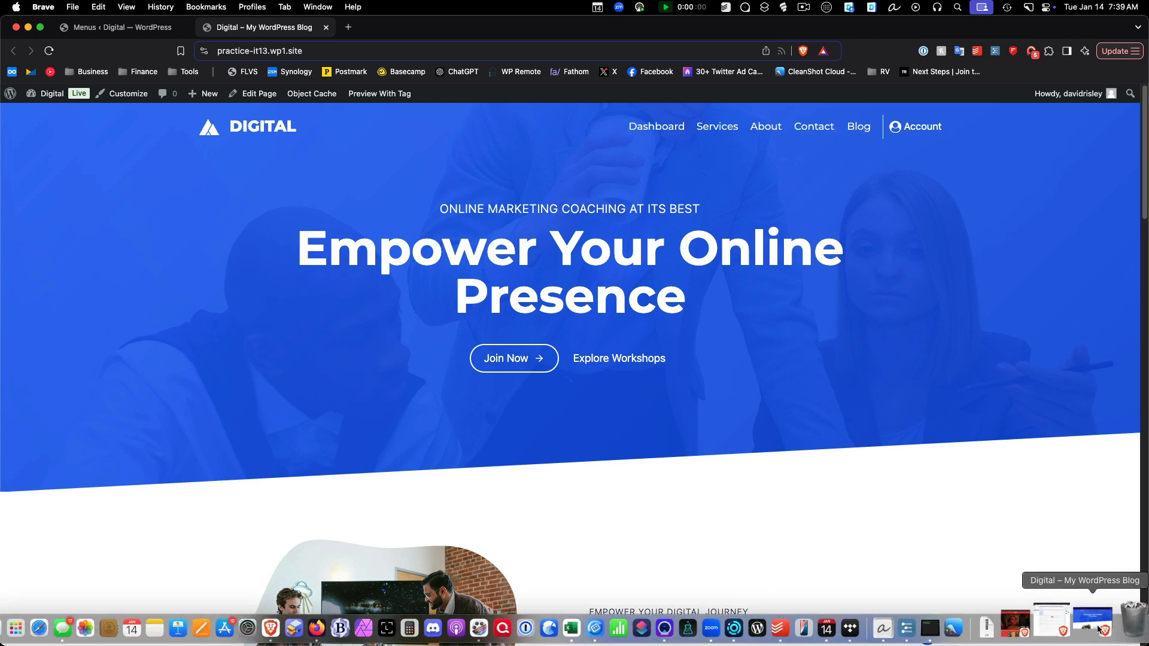
{"action": "left_click", "coordinate": [1064, 622]}
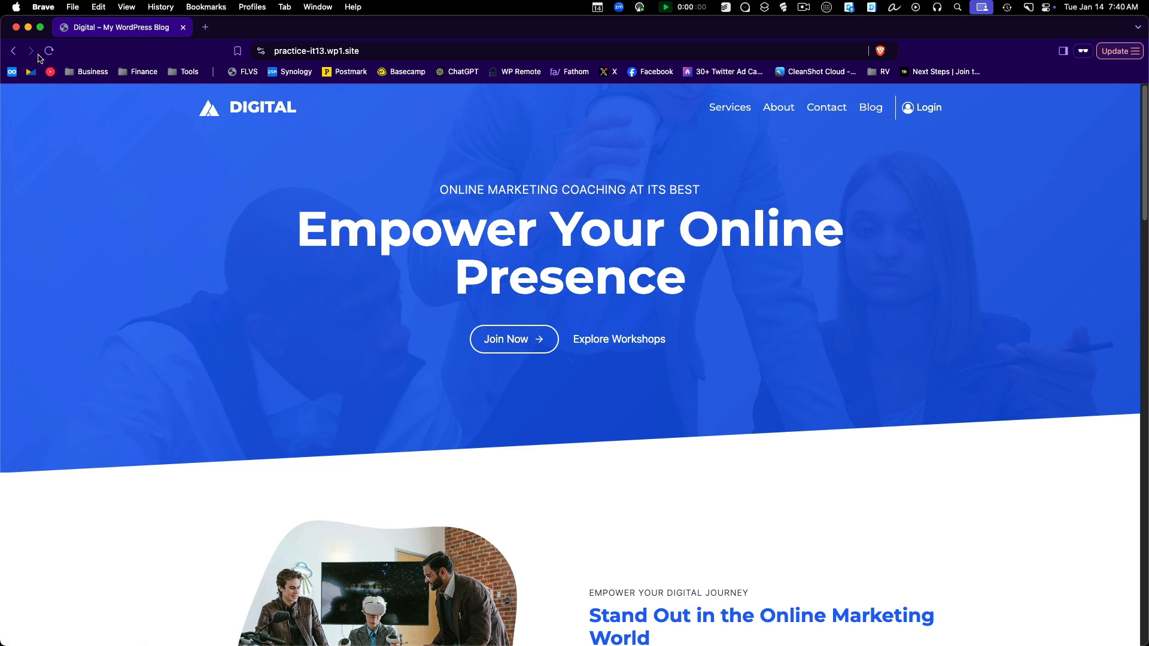
{"action": "key", "text": "ctrl+Up"}
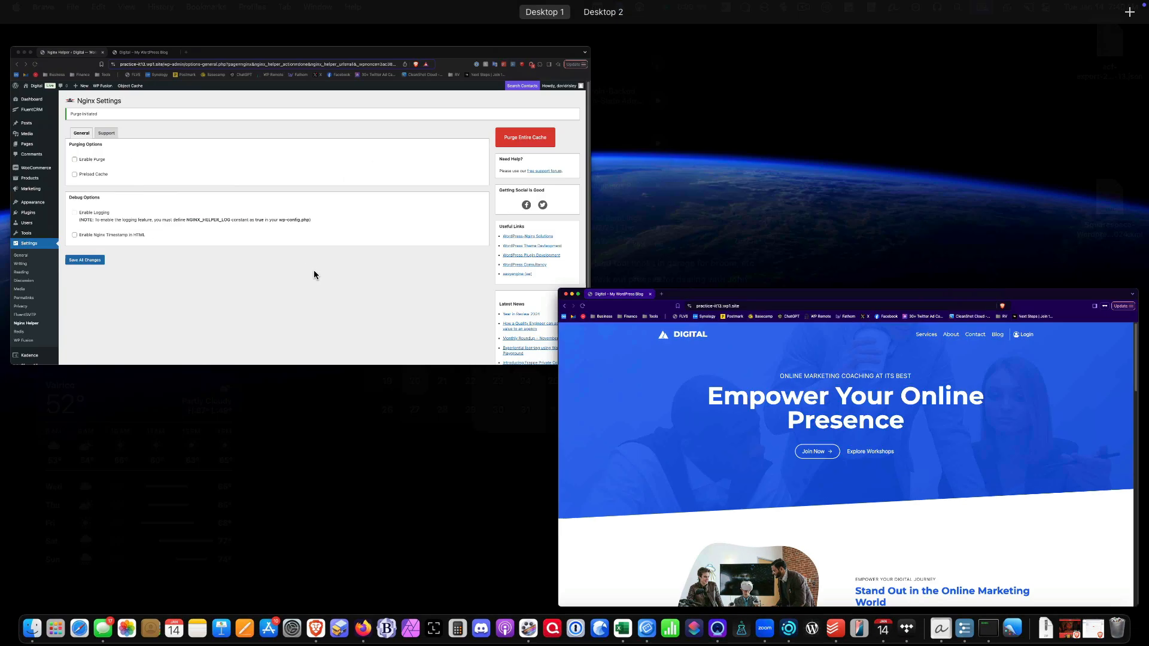
{"action": "left_click", "coordinate": [319, 280]}
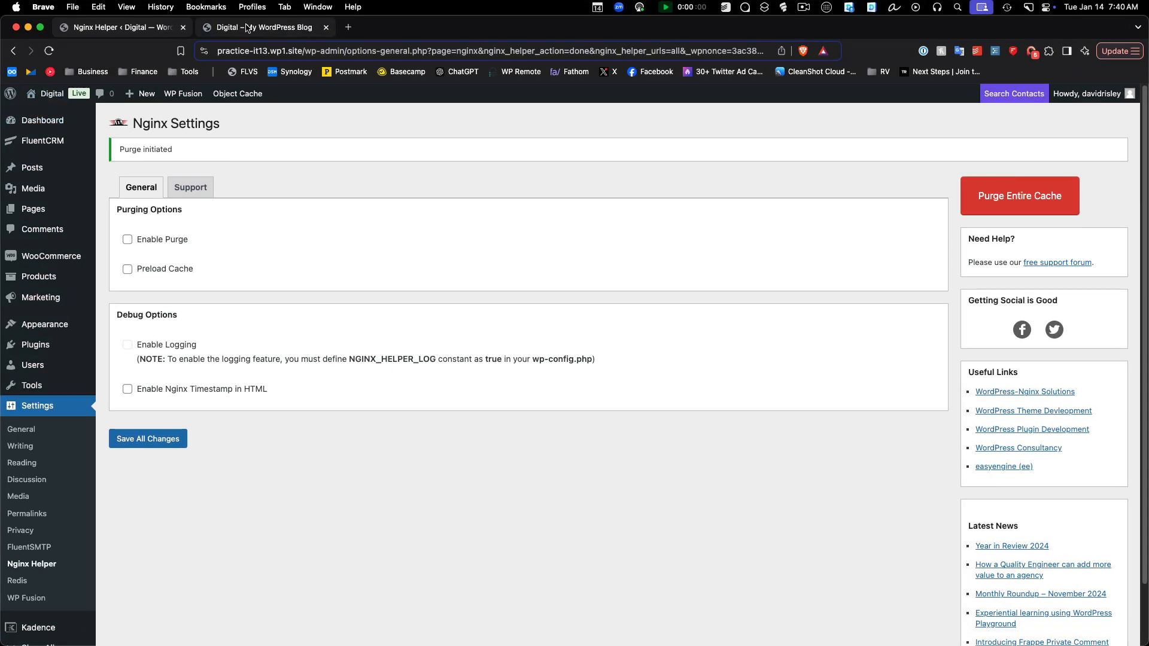
{"action": "left_click", "coordinate": [291, 27]}
- In the header customizer, move Primary Navigation to the center section of the main desktop row
{"action": "left_click", "coordinate": [107, 27]}
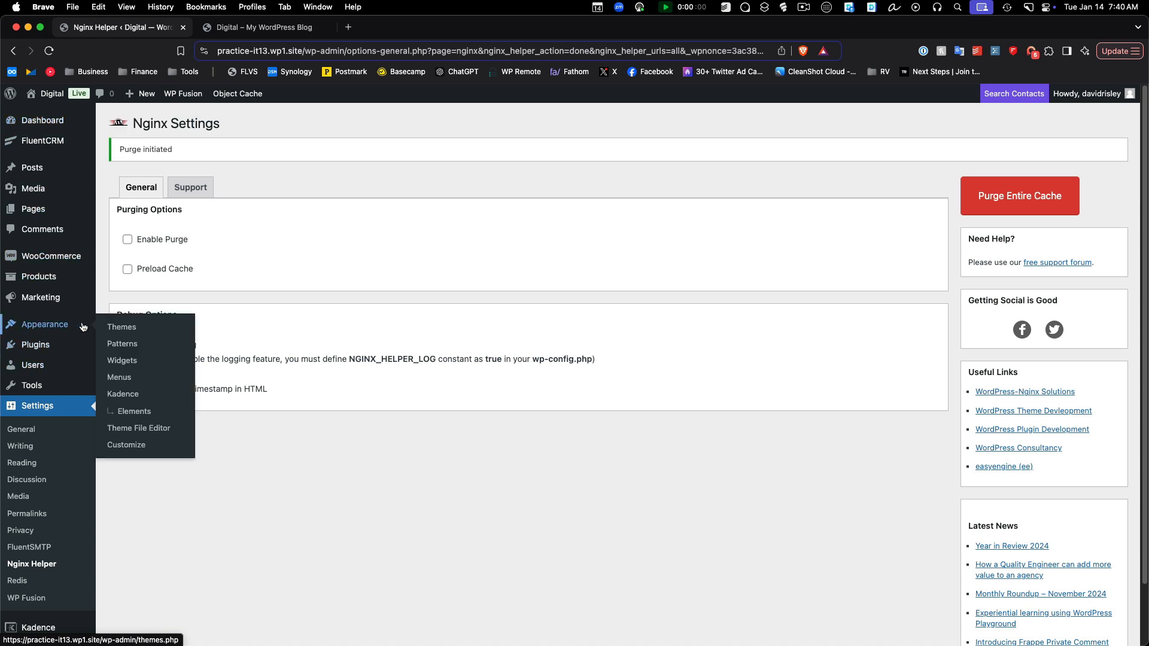
{"action": "mouse_move", "coordinate": [44, 325]}
{"action": "left_click", "coordinate": [125, 448]}
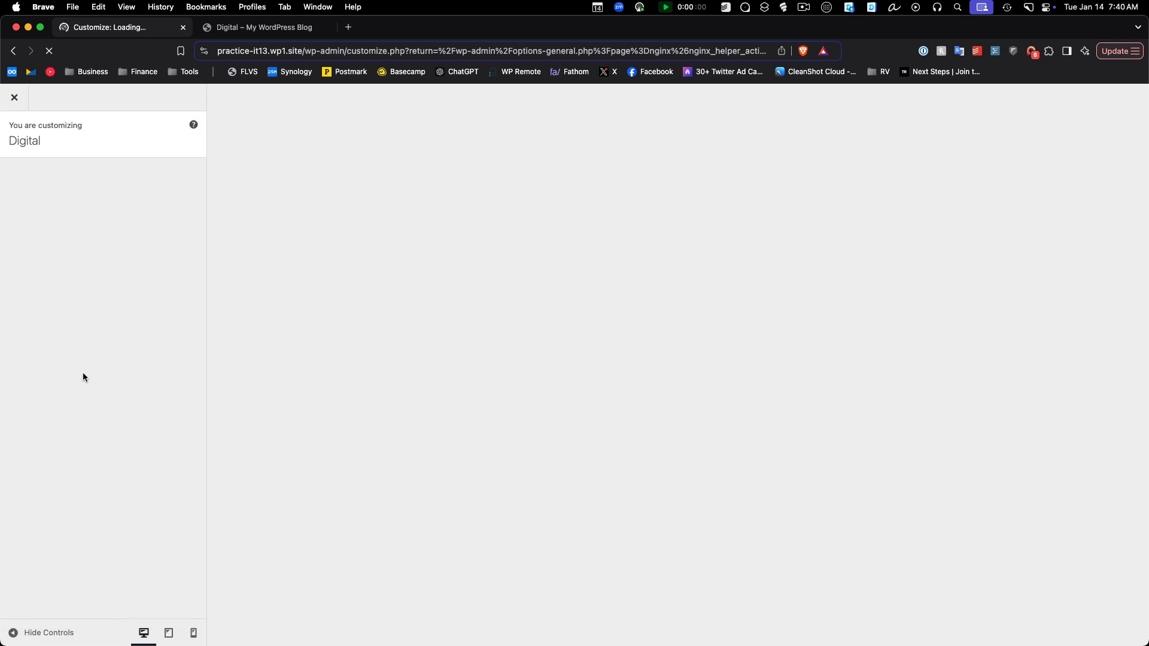
{"action": "left_click", "coordinate": [57, 256]}
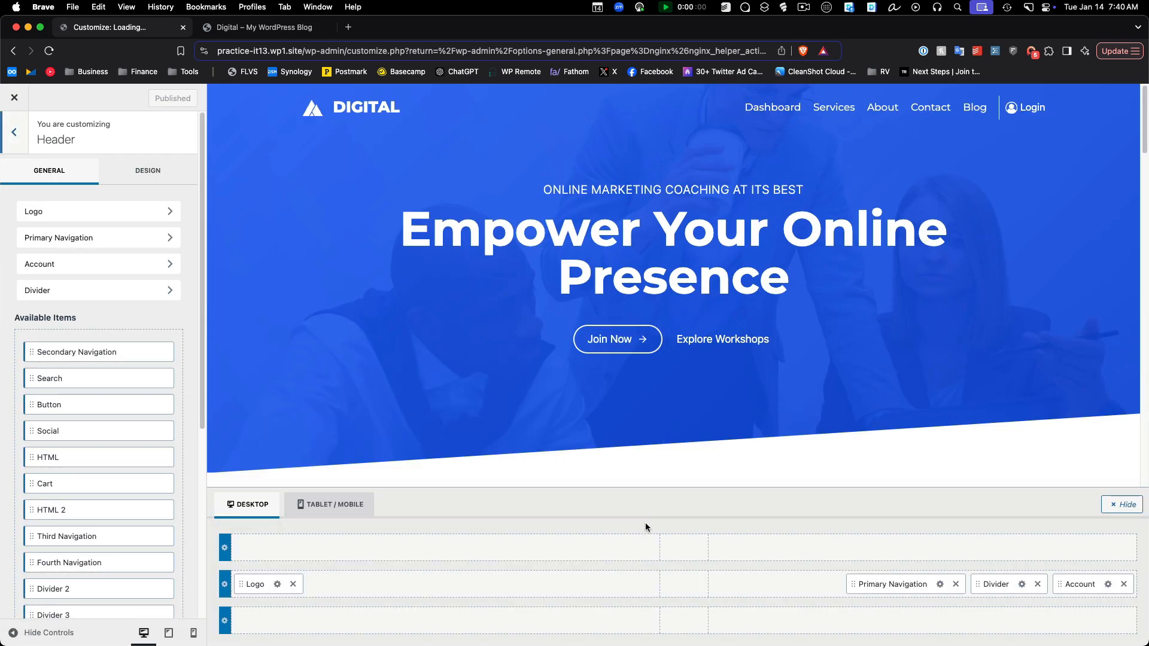
{"action": "left_click_drag", "start_coordinate": [851, 585], "coordinate": [679, 589]}
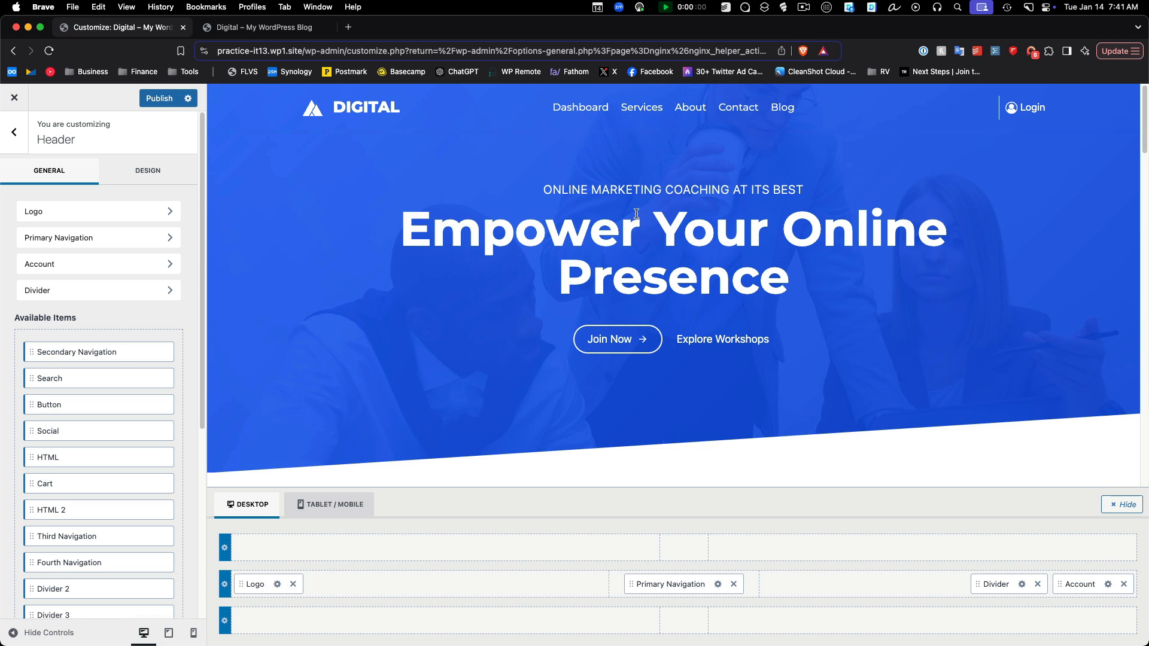
- Publish the centered navigation layout and reload the live homepage to check it
{"action": "left_click", "coordinate": [158, 99]}
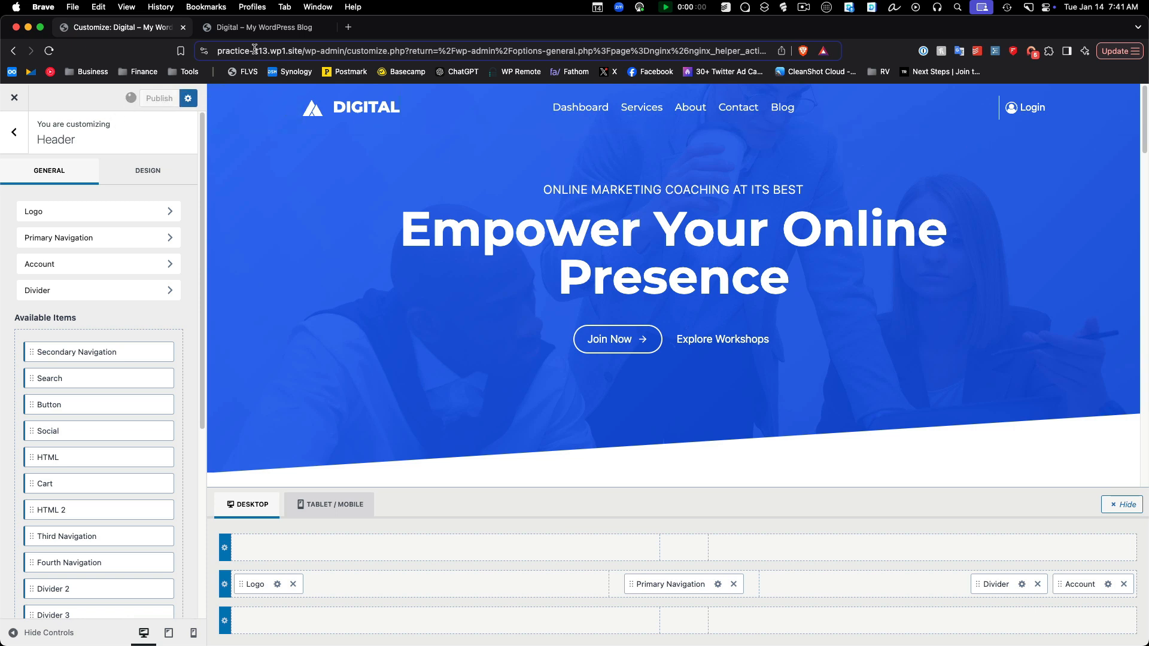
{"action": "left_click", "coordinate": [261, 31]}
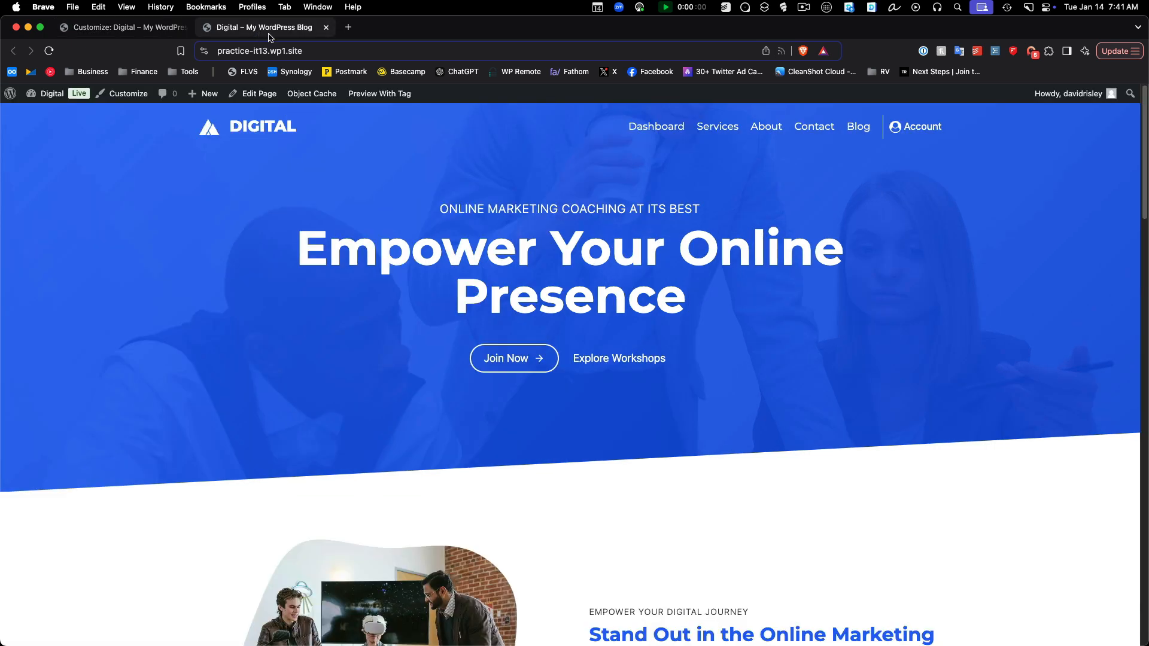
{"action": "key", "text": "super+r"}
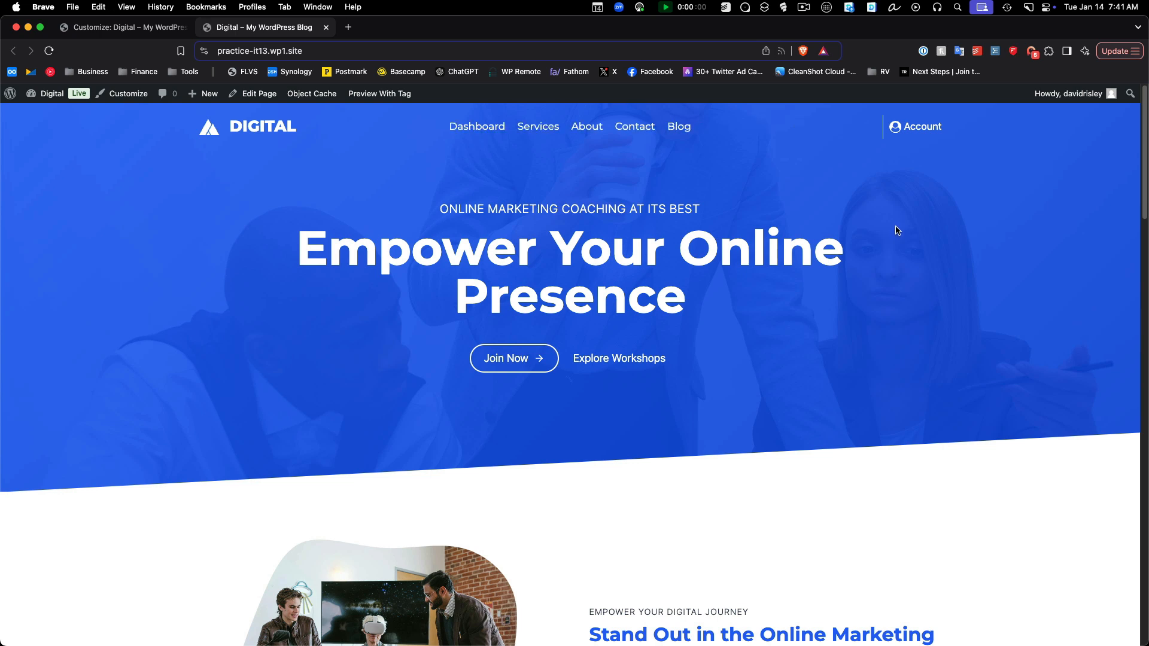
- Add a Search element to the main desktop header row between Divider and Account, and review the remaining available items
{"action": "left_click", "coordinate": [151, 28]}
{"action": "scroll", "coordinate": [131, 328], "scroll_direction": "down", "scroll_amount": 2}
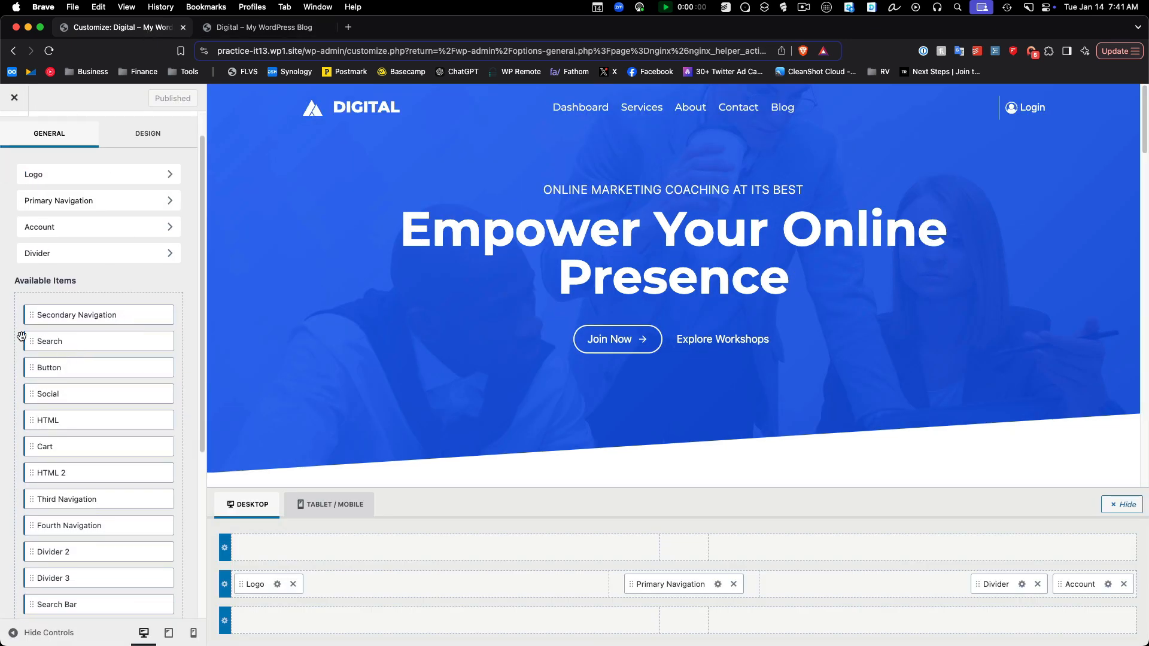
{"action": "left_click_drag", "start_coordinate": [33, 341], "coordinate": [1003, 512]}
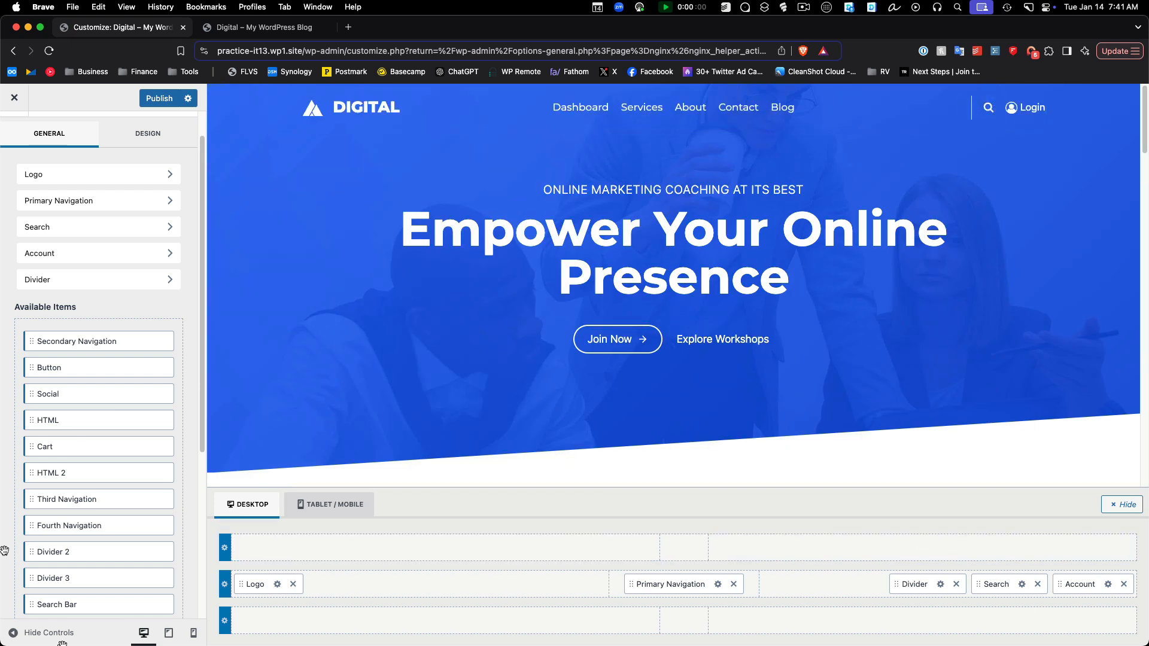
{"action": "scroll", "coordinate": [92, 553], "scroll_direction": "down", "scroll_amount": 4}
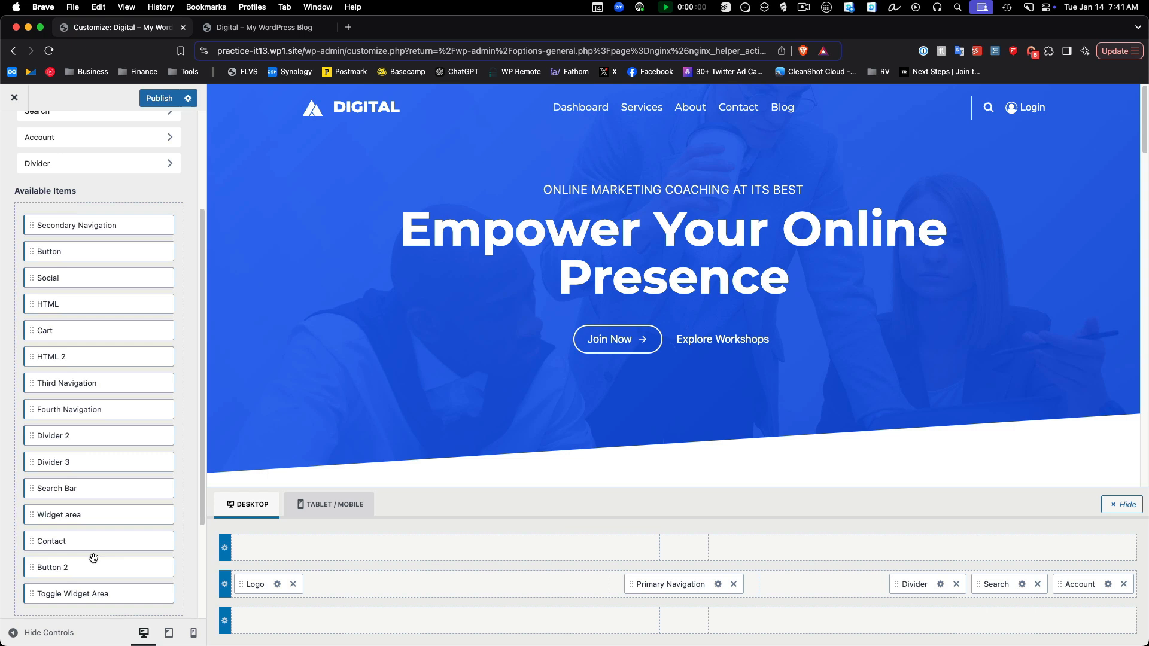
{"action": "scroll", "coordinate": [91, 556], "scroll_direction": "up", "scroll_amount": 5}
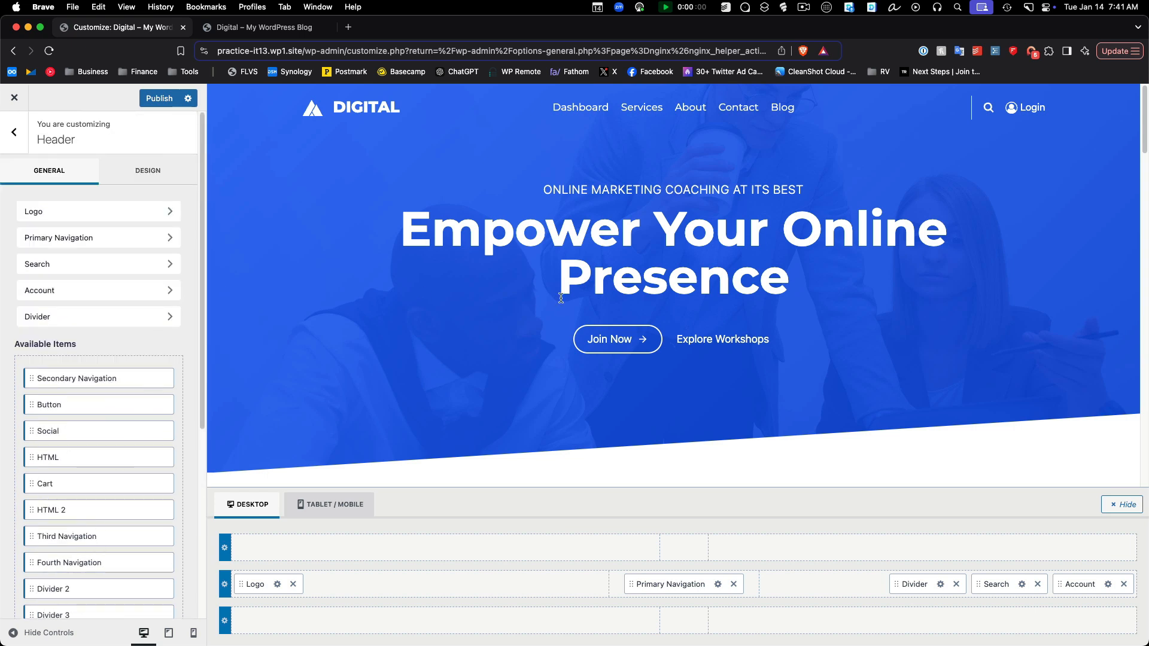